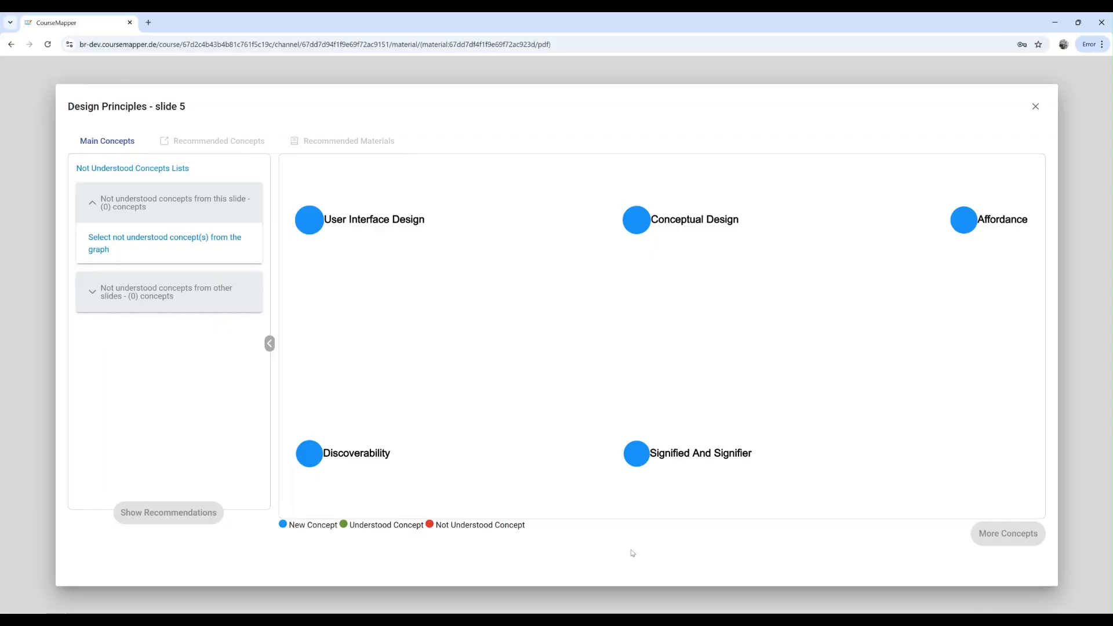
- Mark the concepts Affordance and Discoverability as not understood in slide 5's concept graph and close the graph
left_click(969, 220)
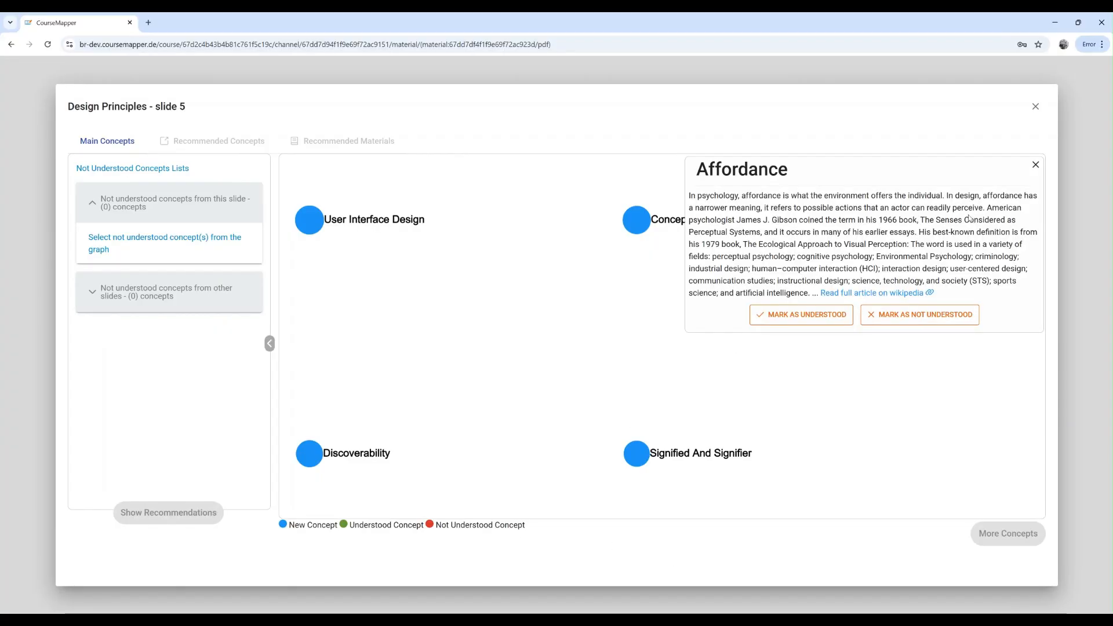
left_click(890, 318)
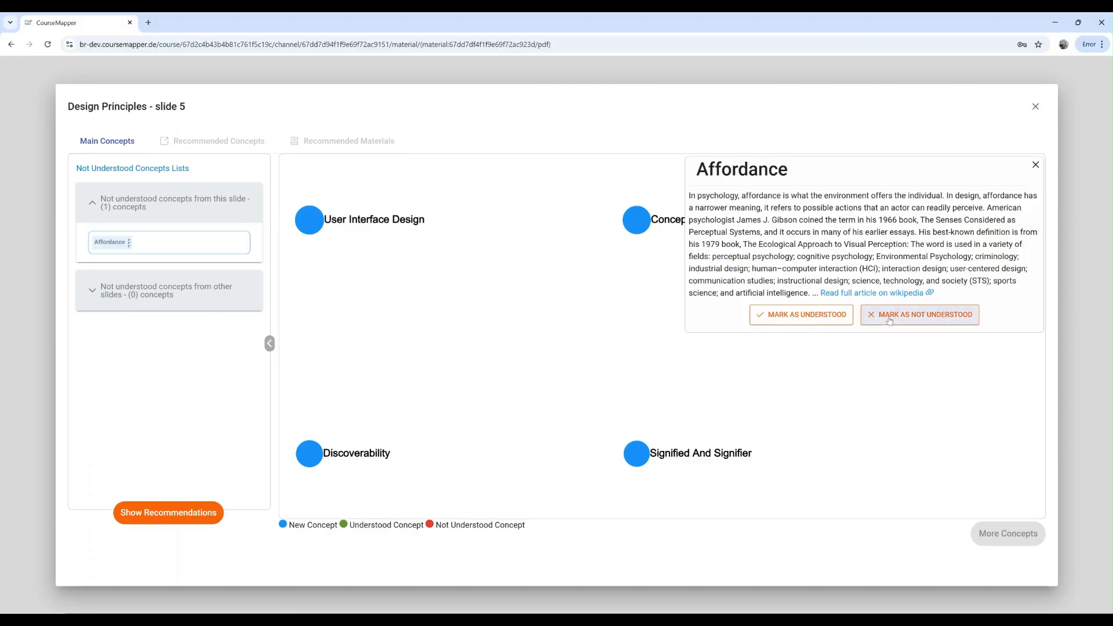
left_click(310, 455)
left_click_drag(310, 455, 417, 361)
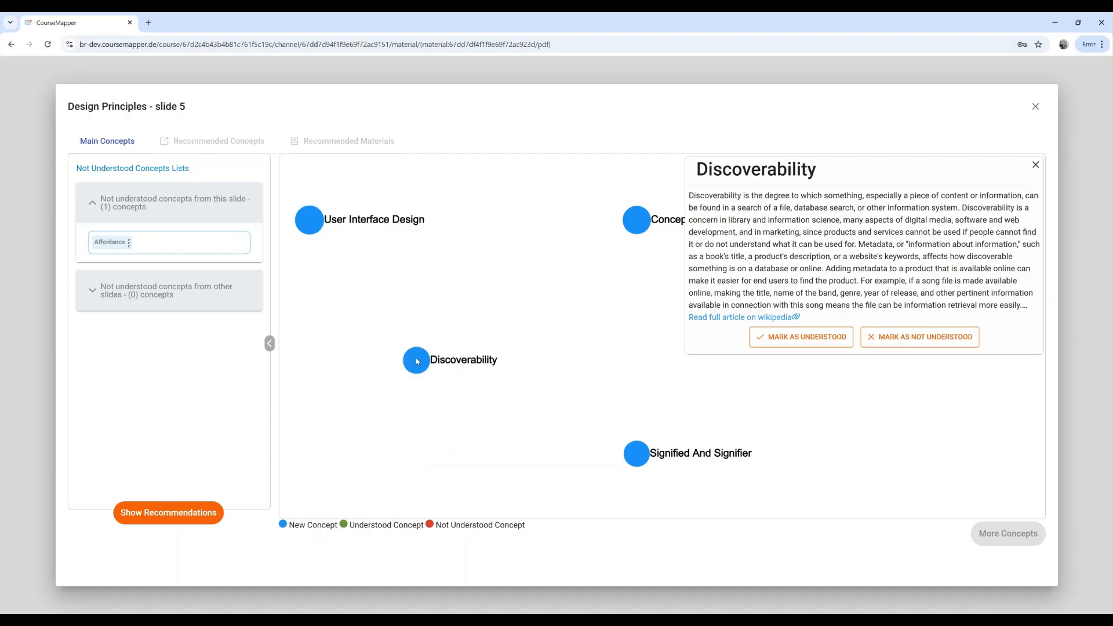
right_click(417, 362)
left_click(393, 346)
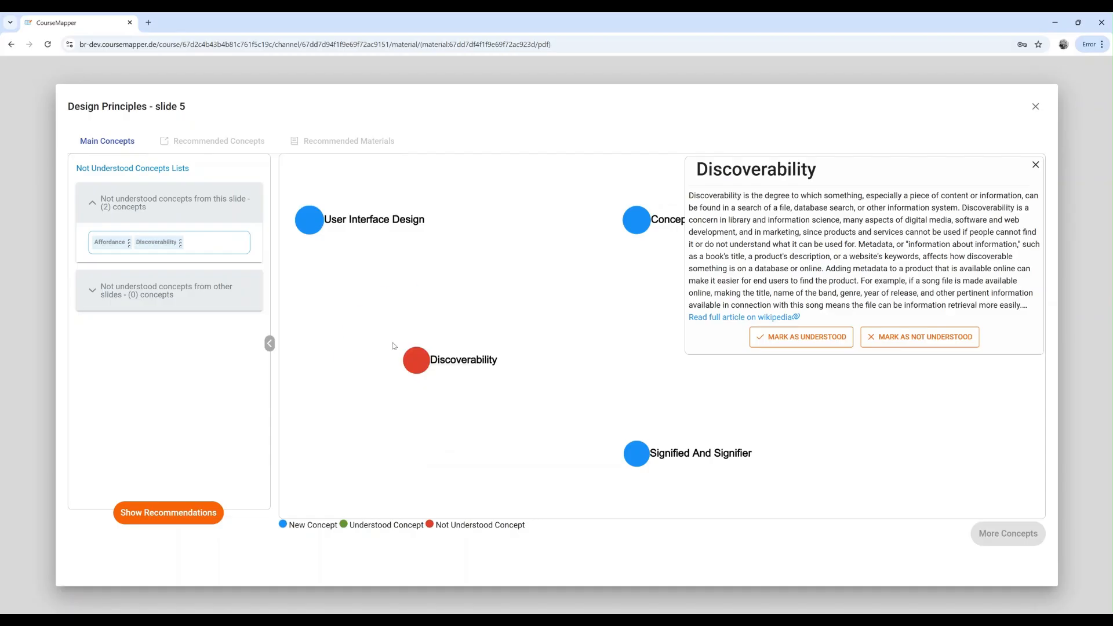
left_click(1038, 107)
- Mark the concept Usability as not understood for slide 6 and review the not understood concepts from other slides
left_click(476, 569)
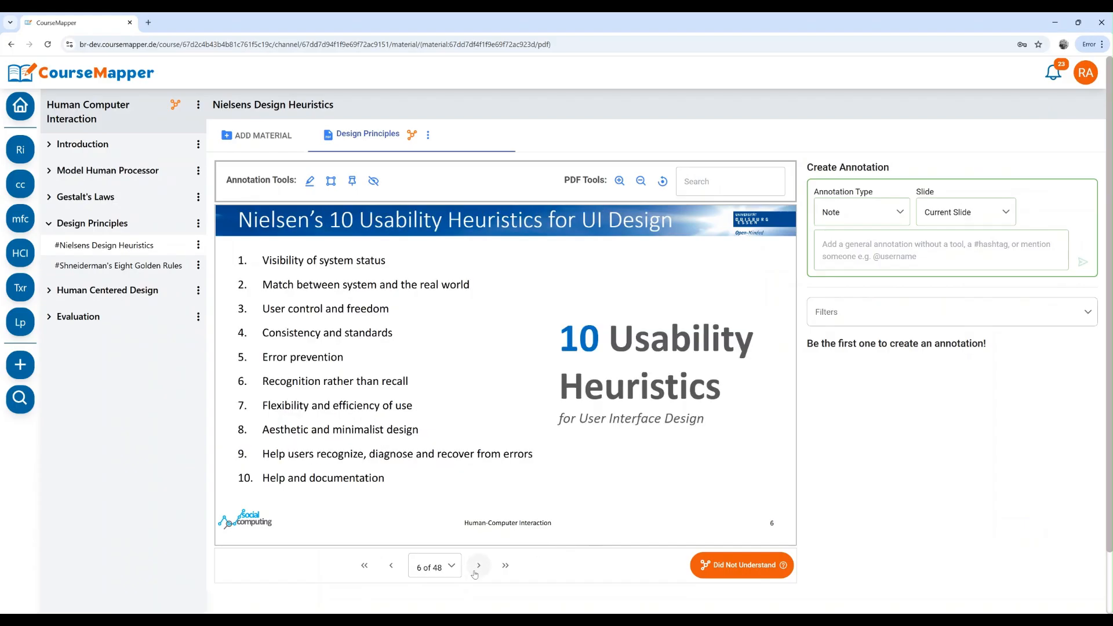
left_click(743, 565)
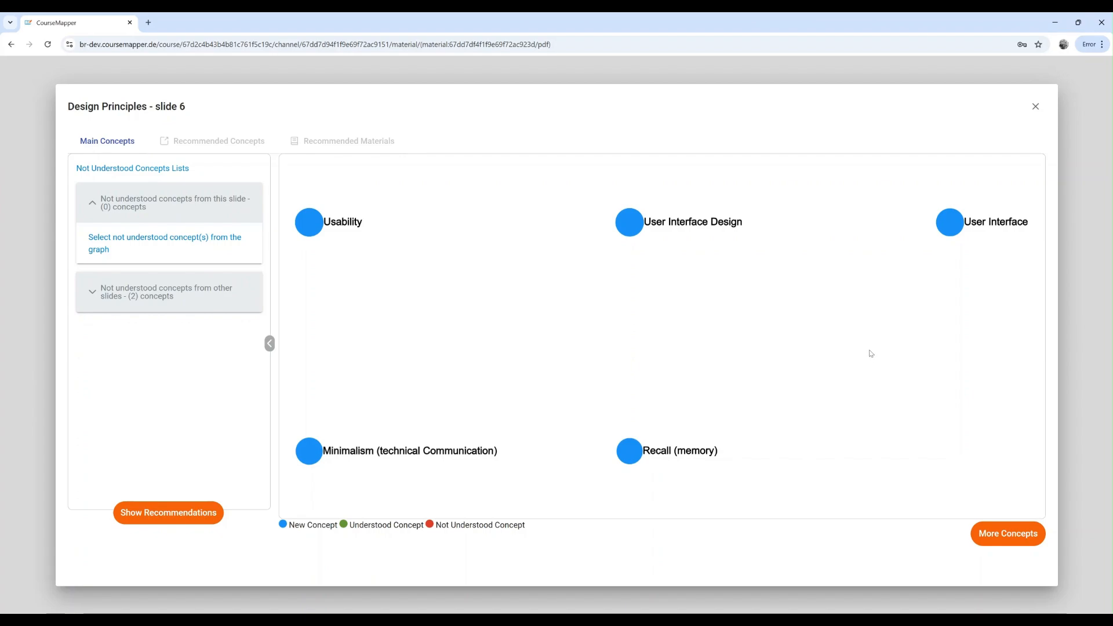
left_click(306, 219)
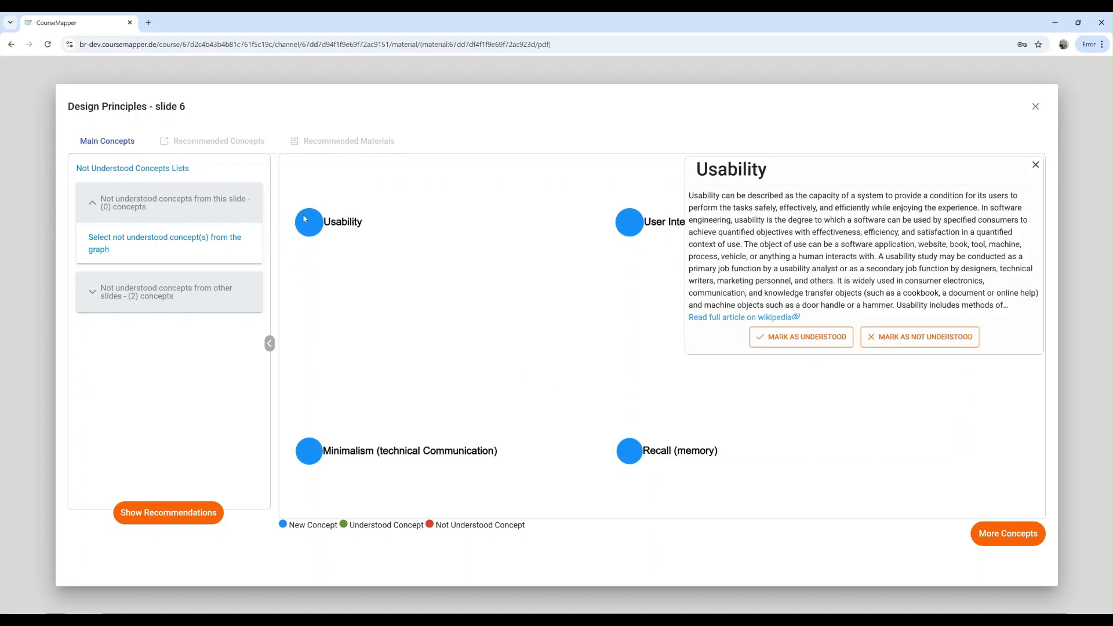
left_click_drag(306, 219, 394, 242)
right_click(394, 241)
left_click(377, 227)
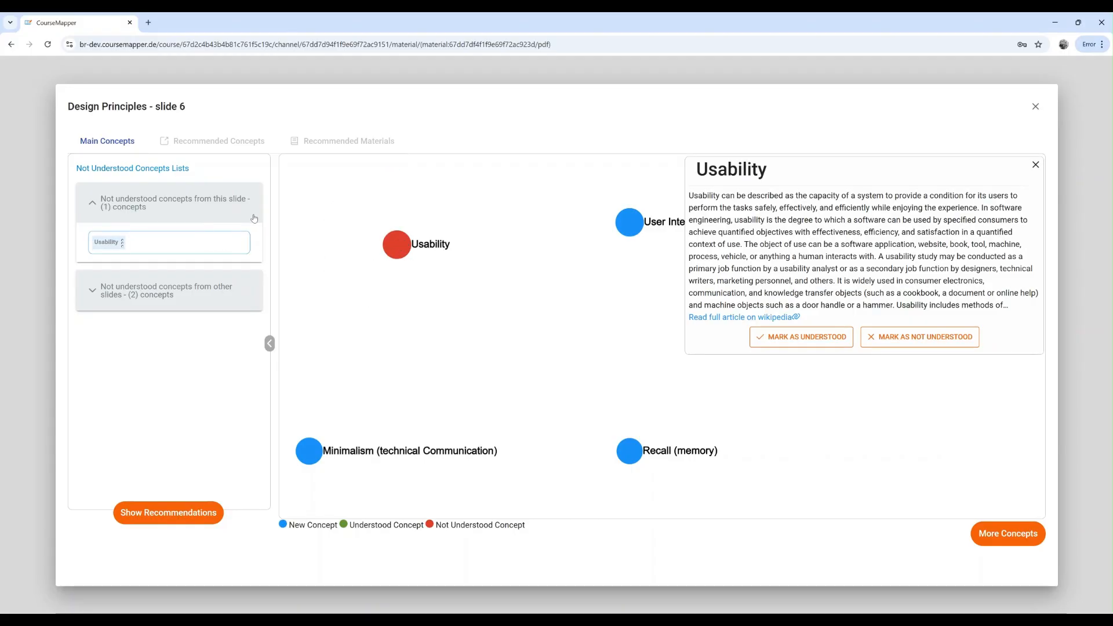
left_click(92, 296)
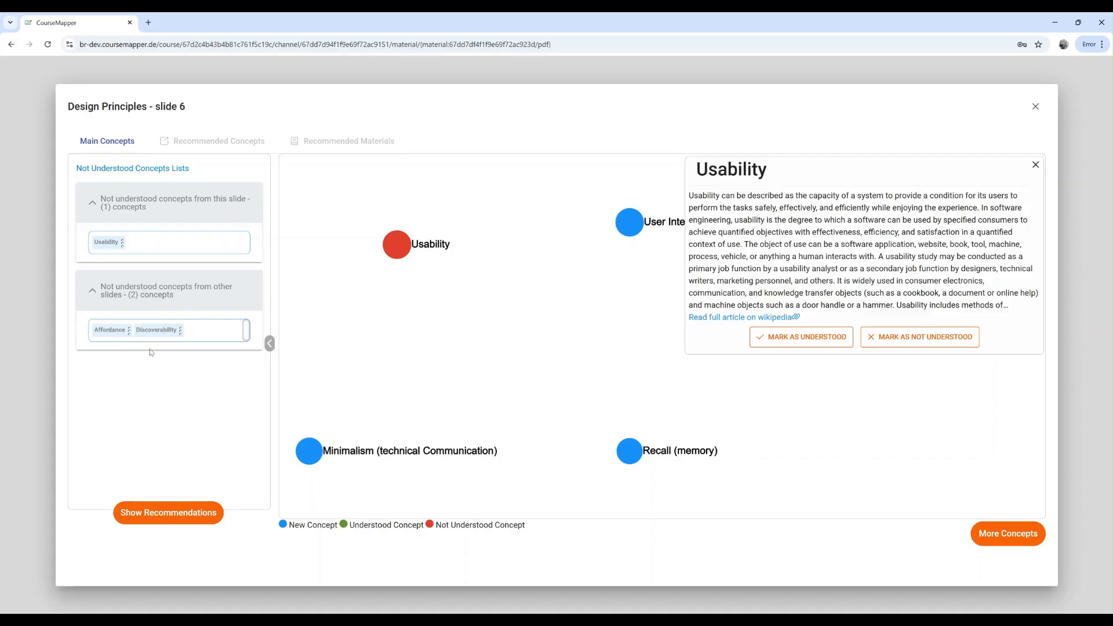
left_click(1035, 107)
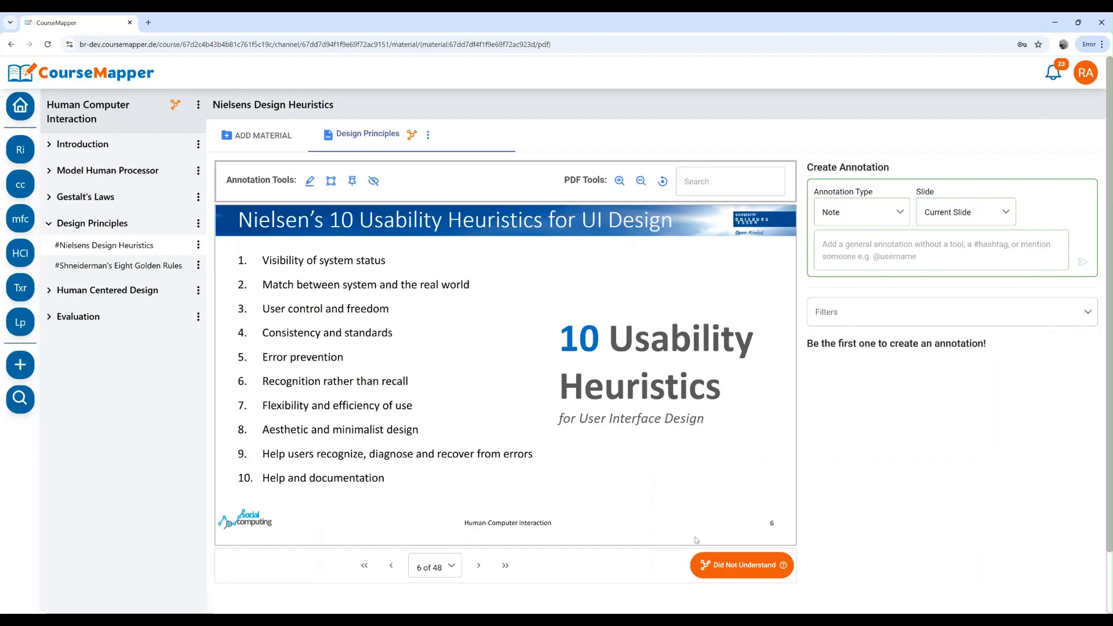
- Go to slide 13 of the Design Principles material and display its main concepts graph
left_click(393, 572)
left_click(480, 566)
left_click(484, 566)
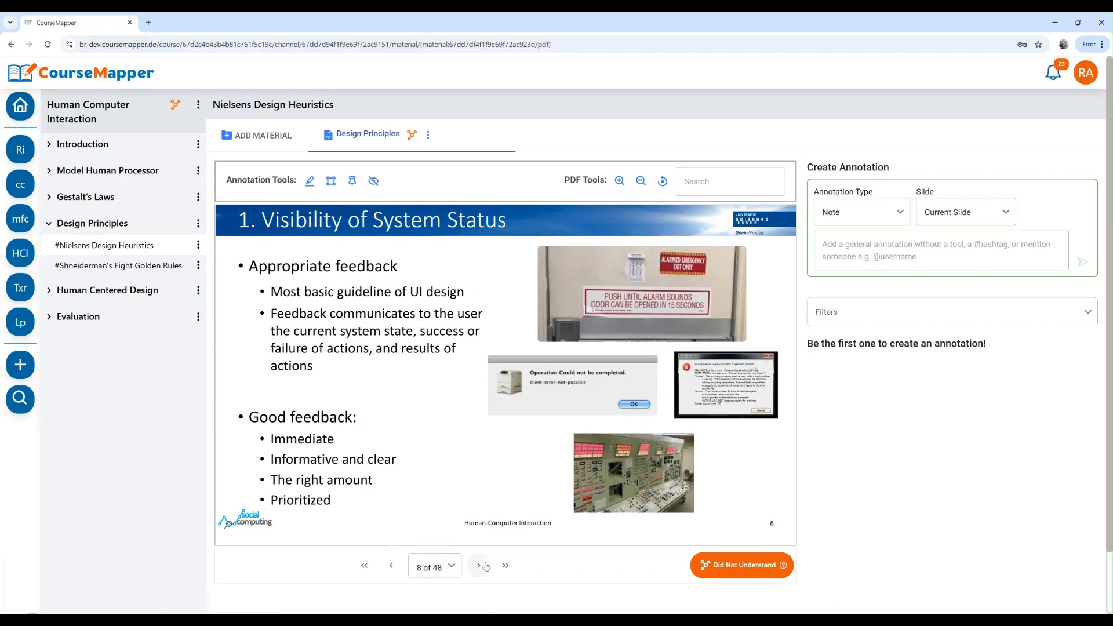
left_click(485, 566)
left_click(485, 566)
left_click(484, 566)
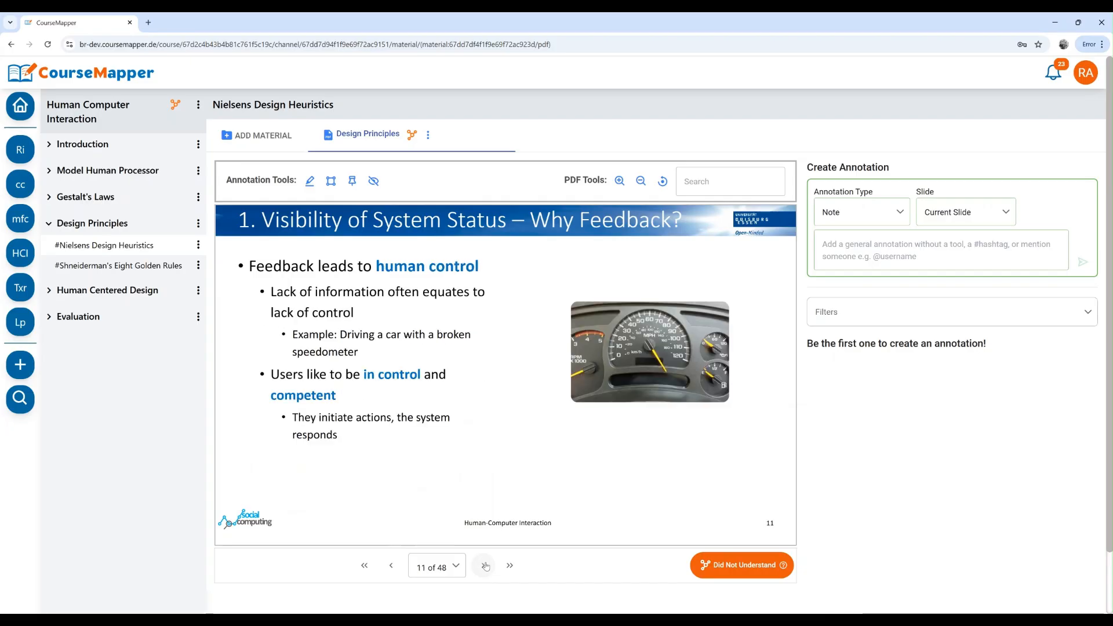
left_click(484, 566)
left_click(484, 565)
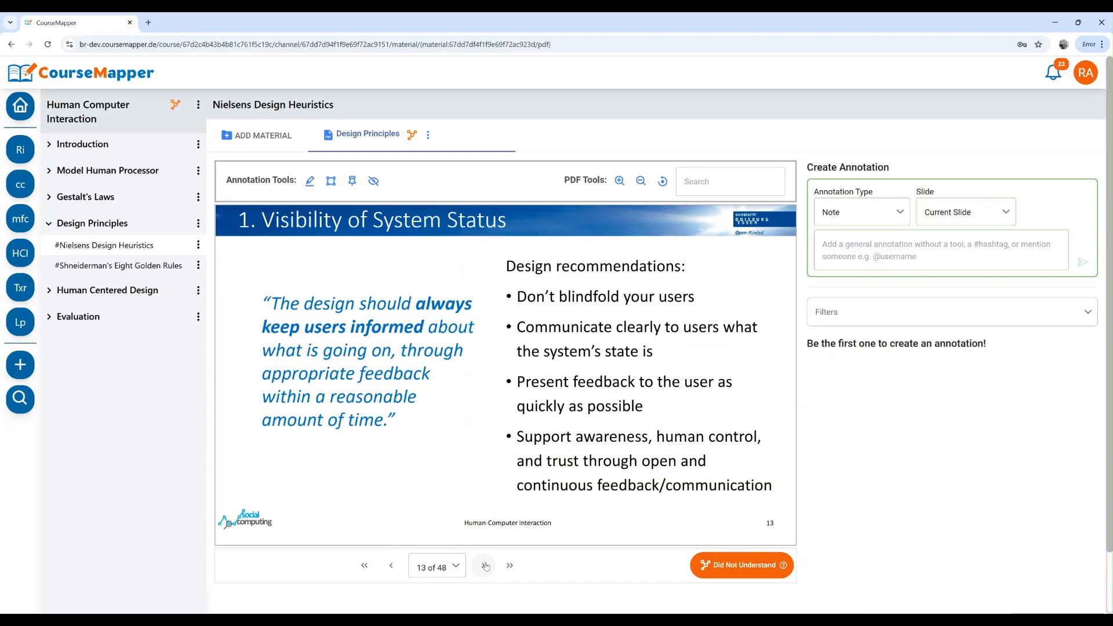
left_click(724, 571)
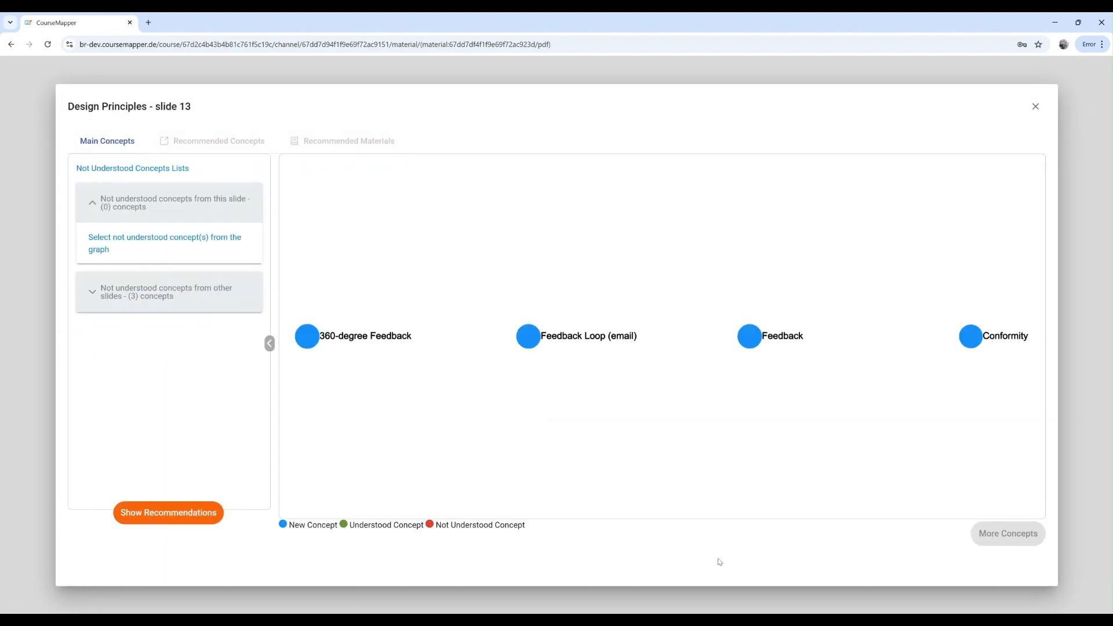
- Mark the concept Feedback as not understood in slide 13's concept graph and expand the not understood concepts from other slides
left_click(752, 339)
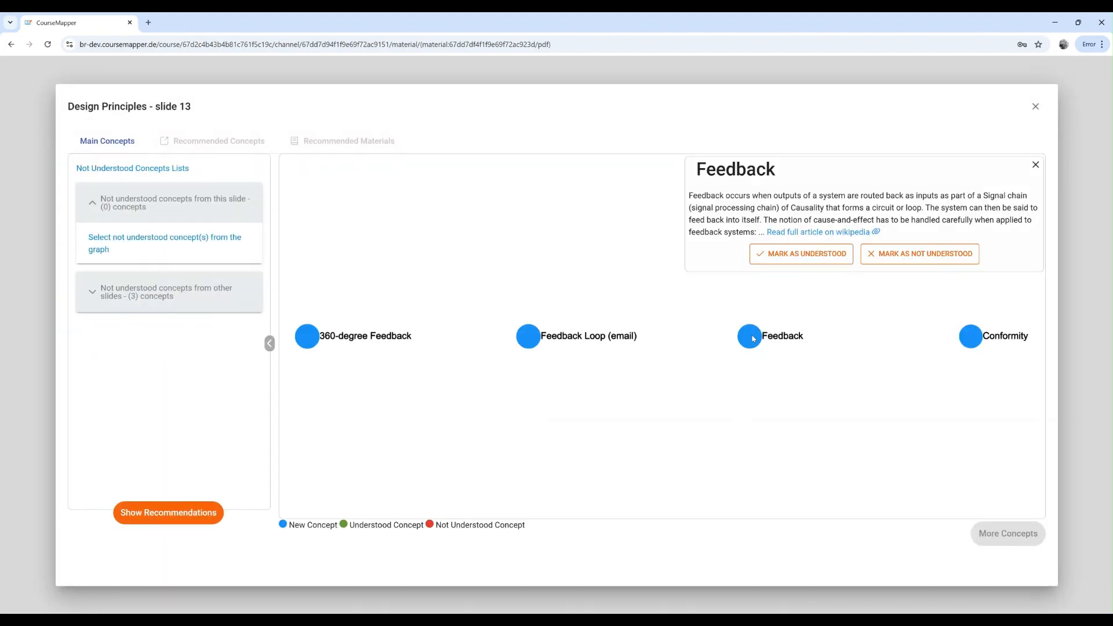
right_click(752, 338)
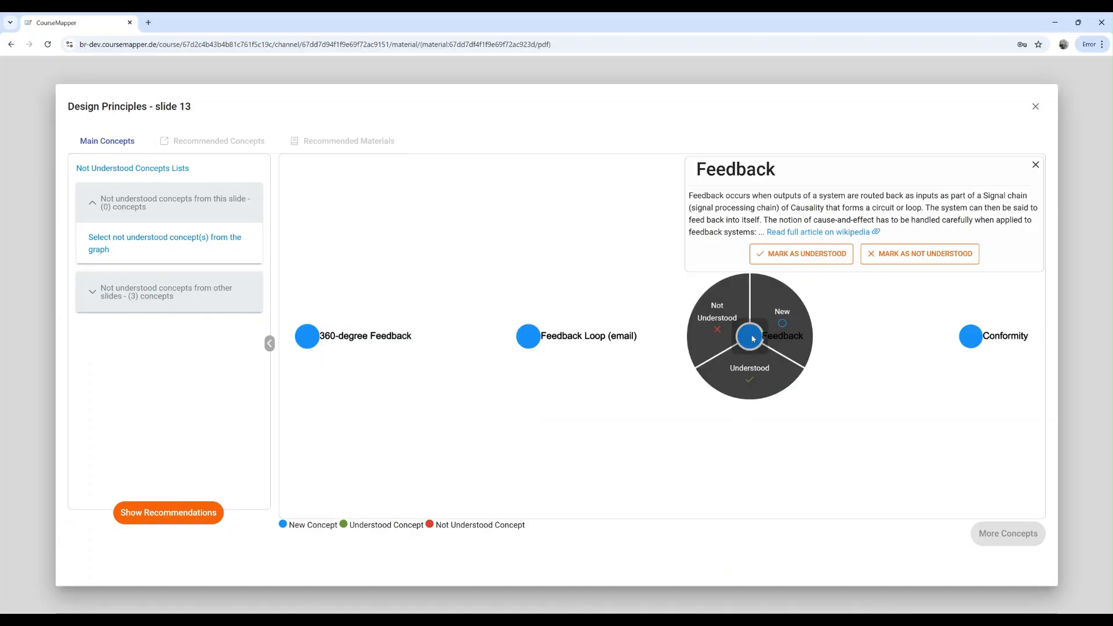
left_click(717, 318)
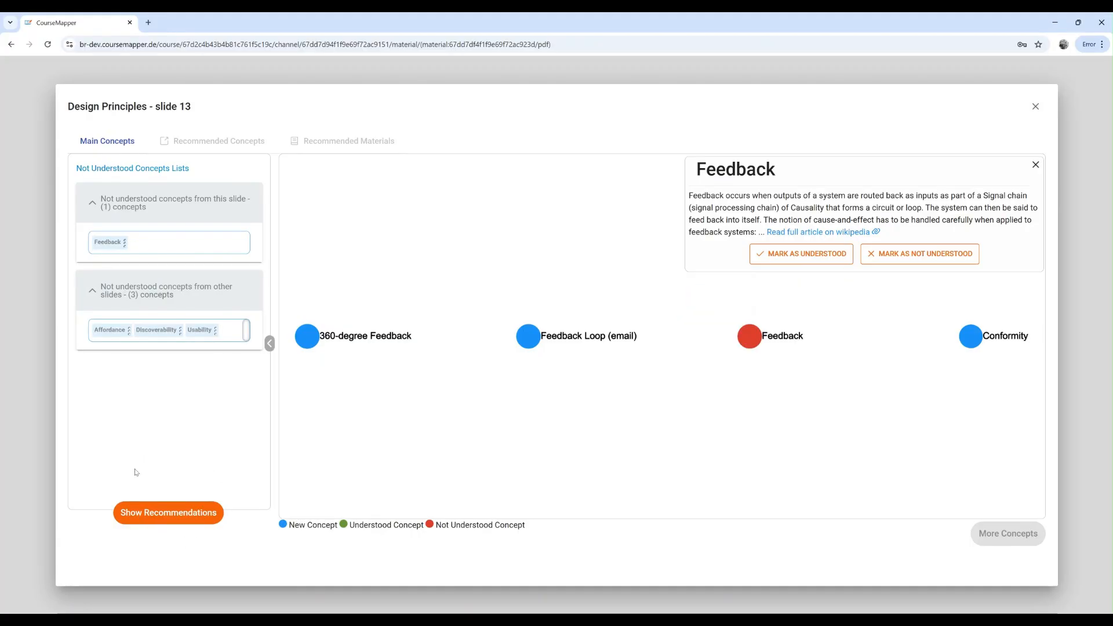
- Generate recommendations for the not understood concepts and spread out the nodes in the recommended concepts graph
left_click(147, 523)
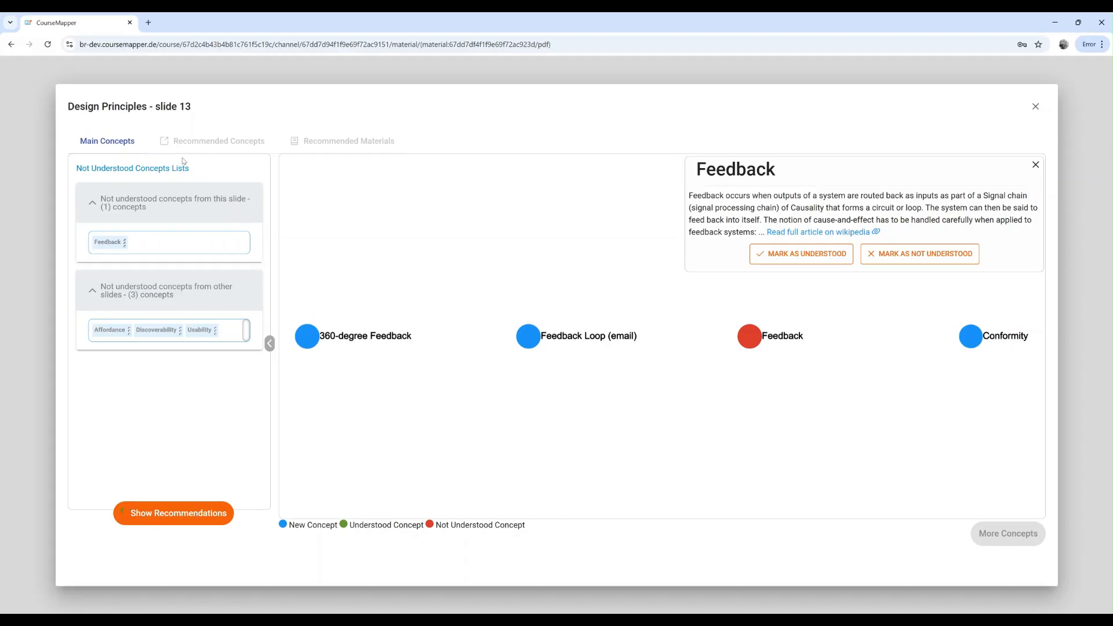
left_click(243, 149)
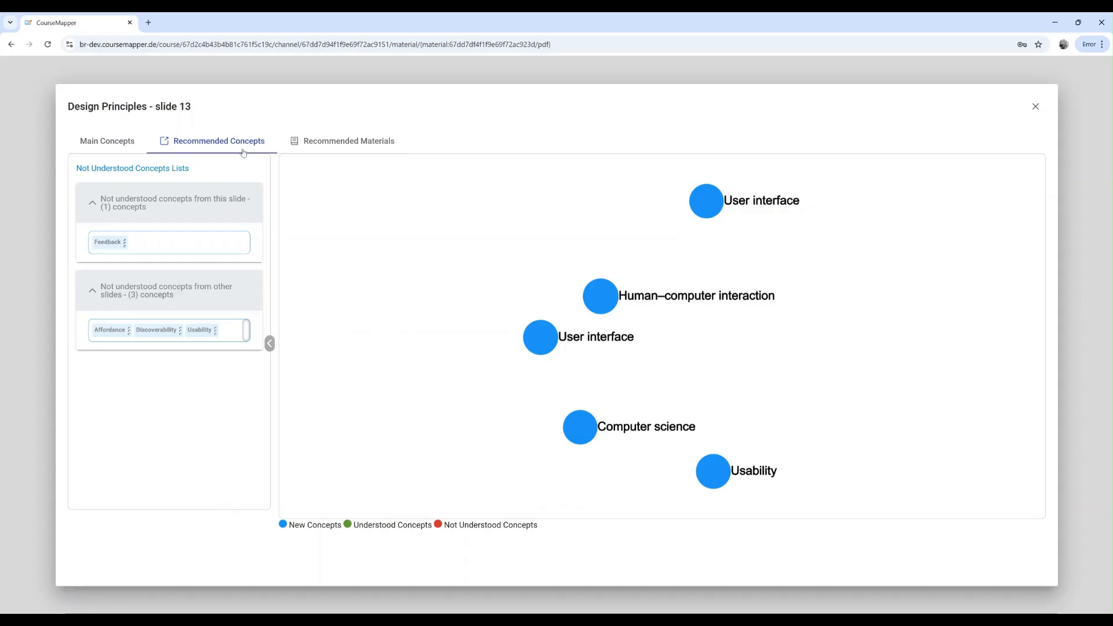
left_click_drag(539, 337, 397, 290)
left_click_drag(589, 283, 536, 214)
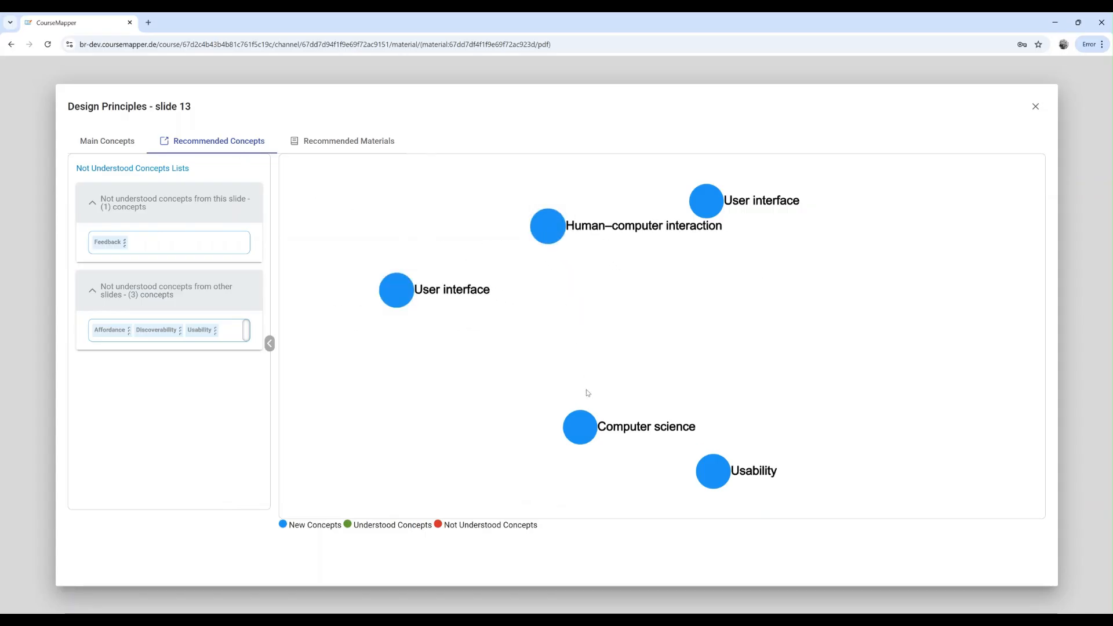
left_click_drag(585, 434, 447, 436)
left_click_drag(714, 473, 608, 339)
- Show the visual explanation of why Human–computer interaction is recommended and move its nodes apart to examine their links
left_click(556, 229)
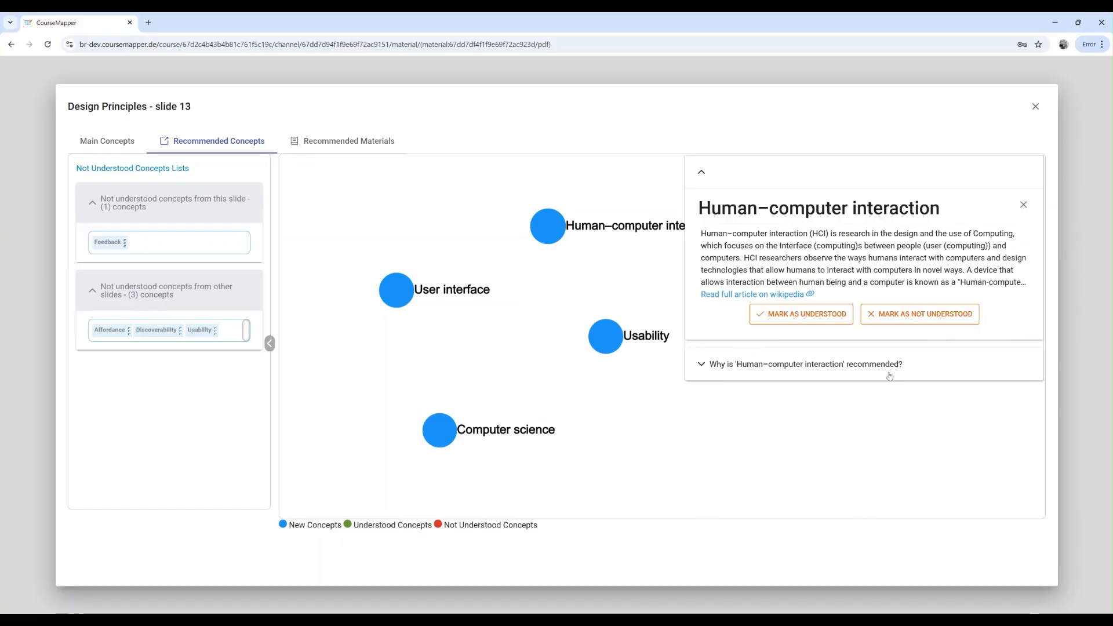
left_click(702, 367)
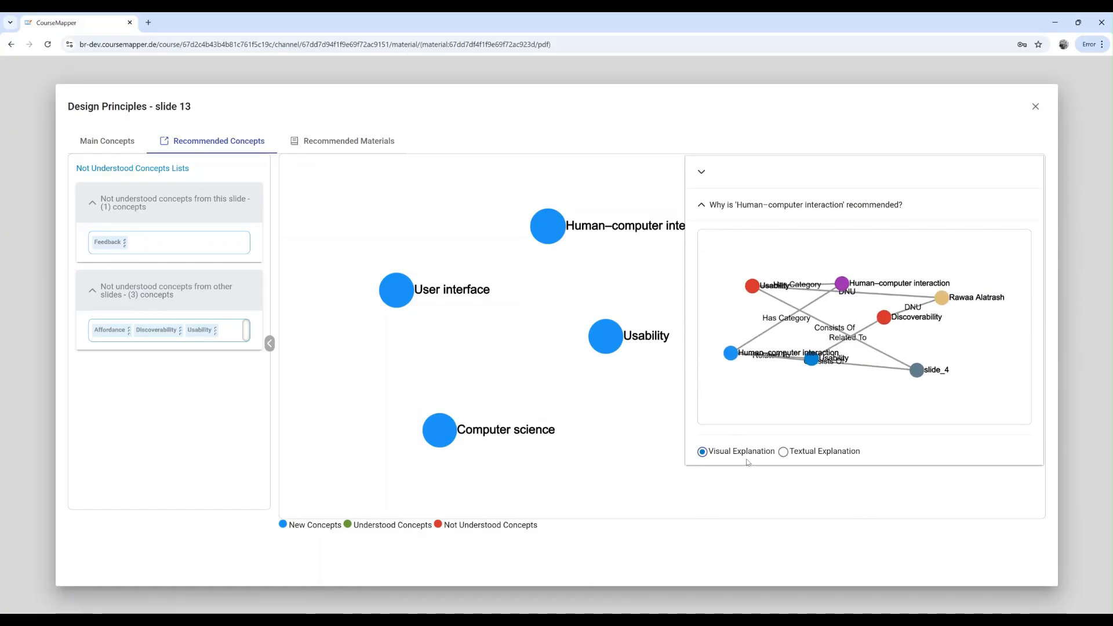
left_click_drag(818, 360, 955, 415)
left_click_drag(916, 370, 739, 321)
left_click_drag(842, 284, 724, 247)
left_click_drag(753, 286, 860, 273)
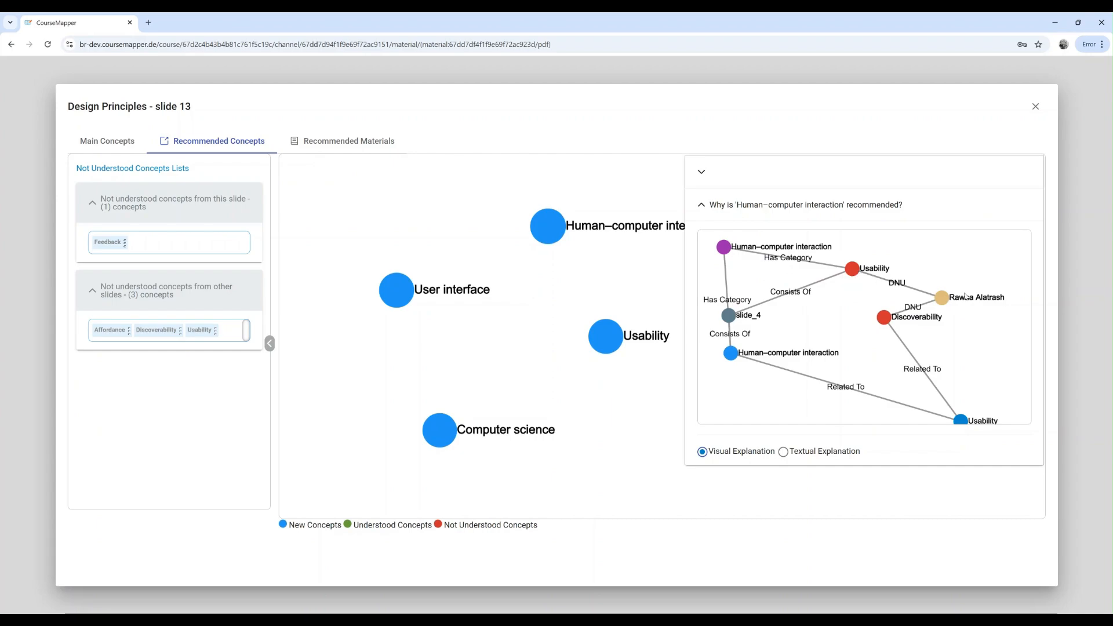
left_click_drag(938, 298, 942, 273)
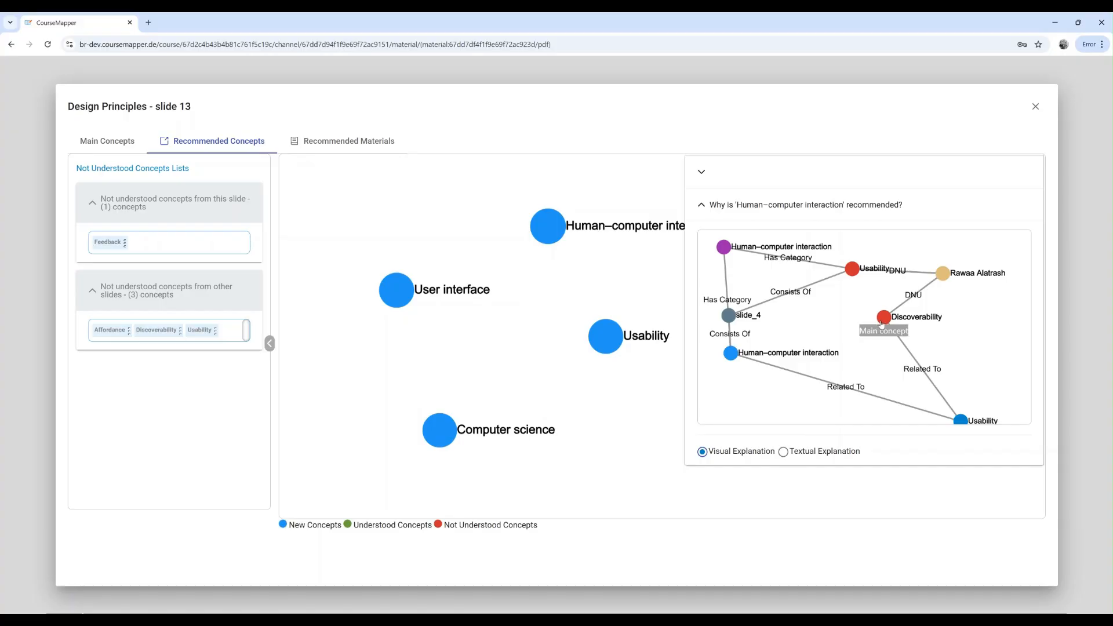
left_click_drag(848, 271, 847, 260)
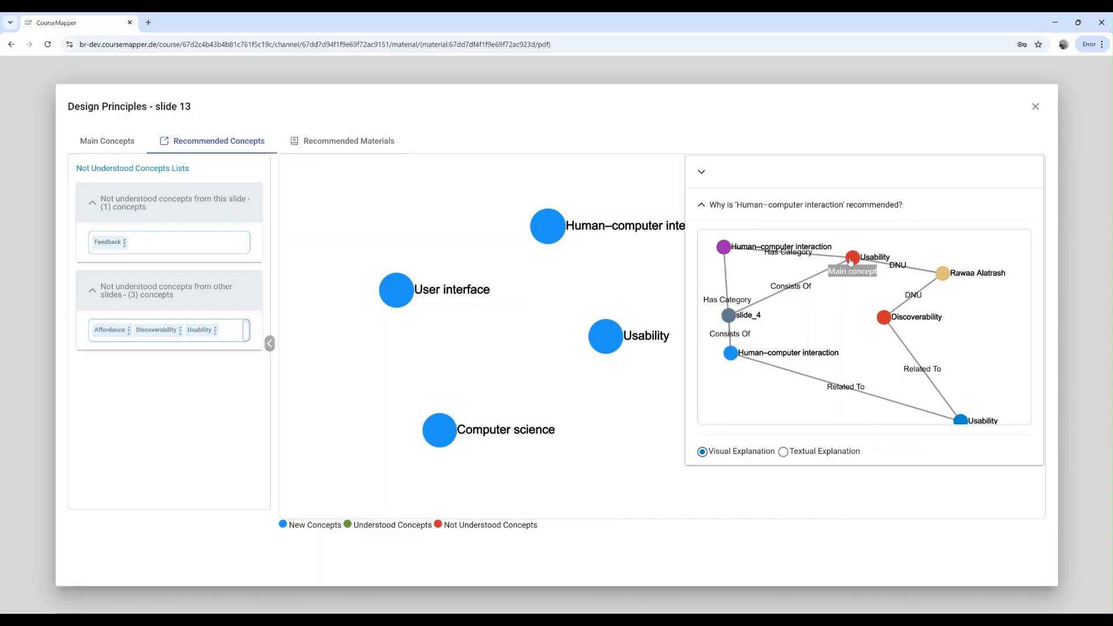
- Read the textual explanation, return to the visual one and reposition the slide_4, Human–computer interaction and red Usability nodes
left_click(784, 453)
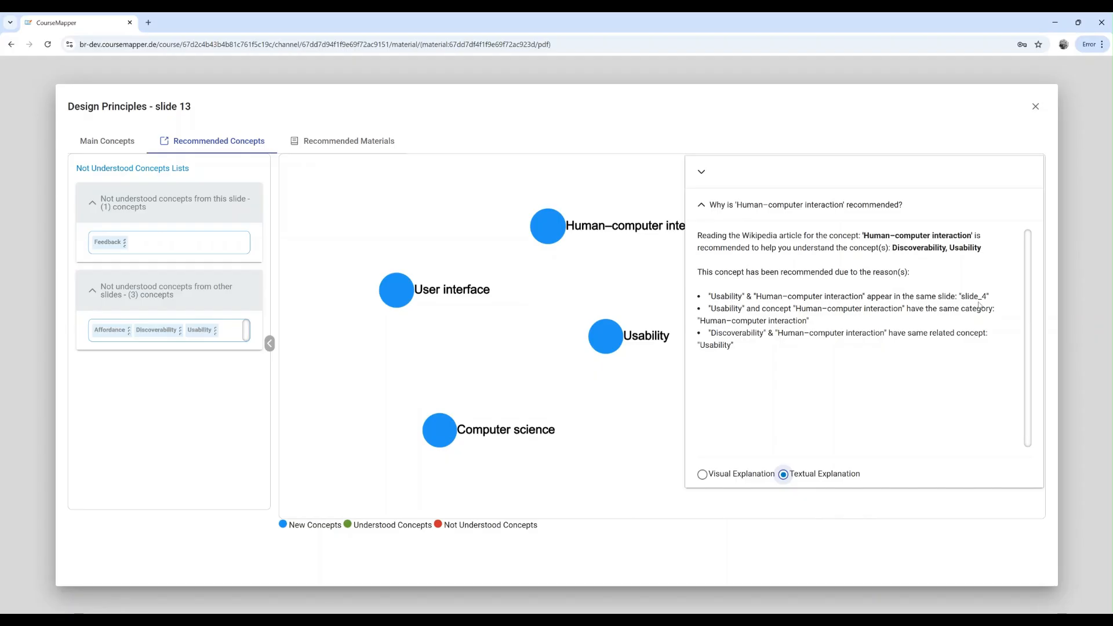
left_click(702, 474)
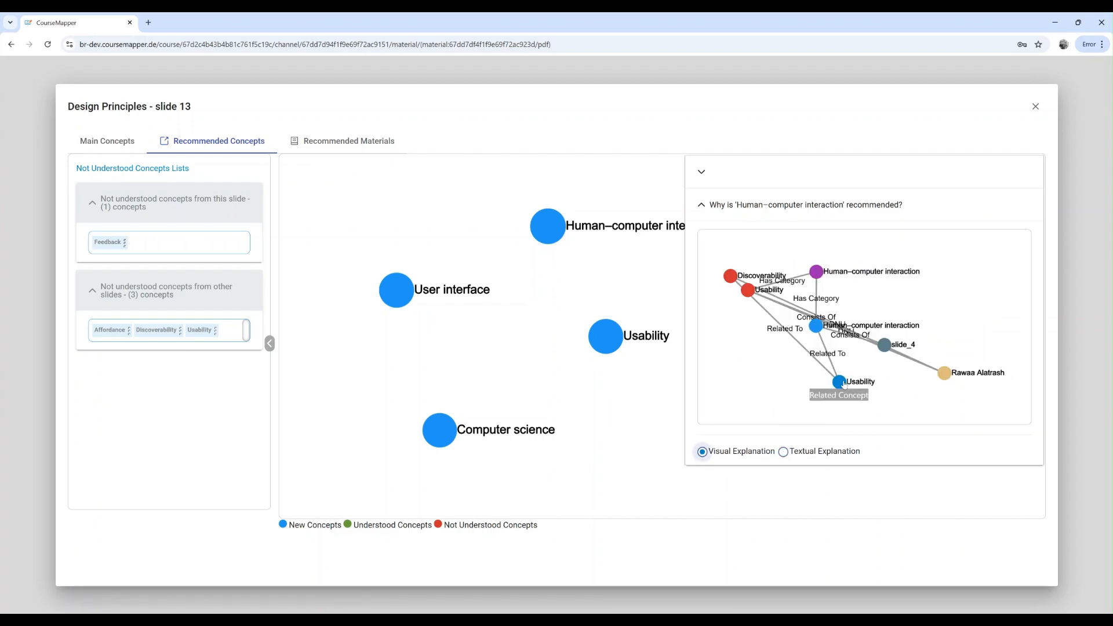
left_click_drag(917, 318, 727, 399)
left_click_drag(822, 338, 812, 417)
left_click_drag(755, 335, 713, 333)
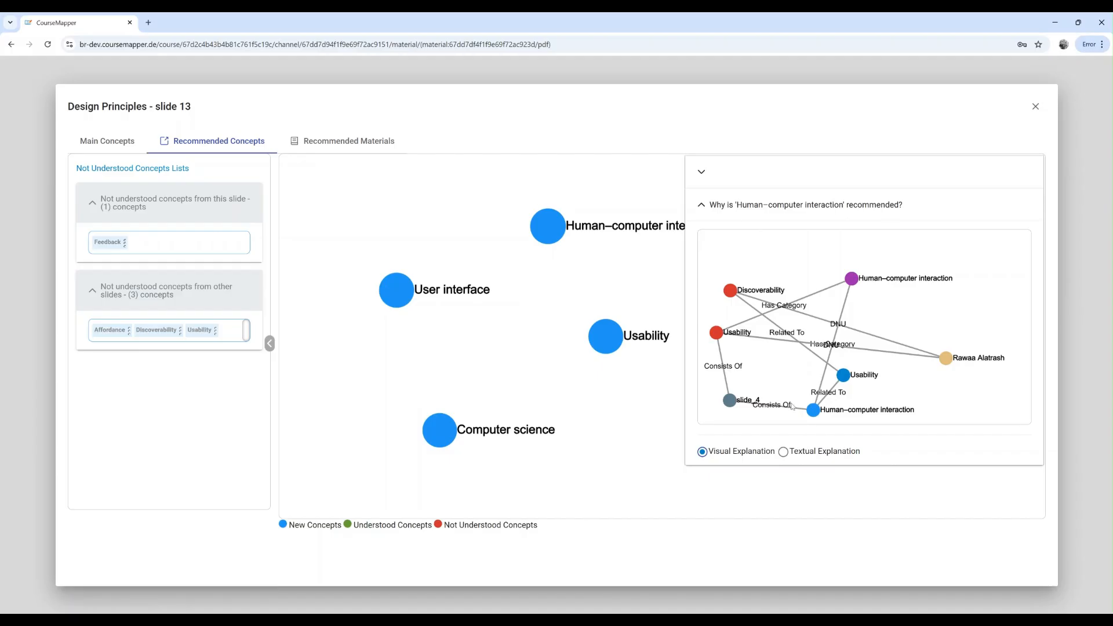
- Compare the textual explanation with the visual one again, spreading the Discoverability, Usability and Human–computer interaction nodes around the graph
left_click(782, 452)
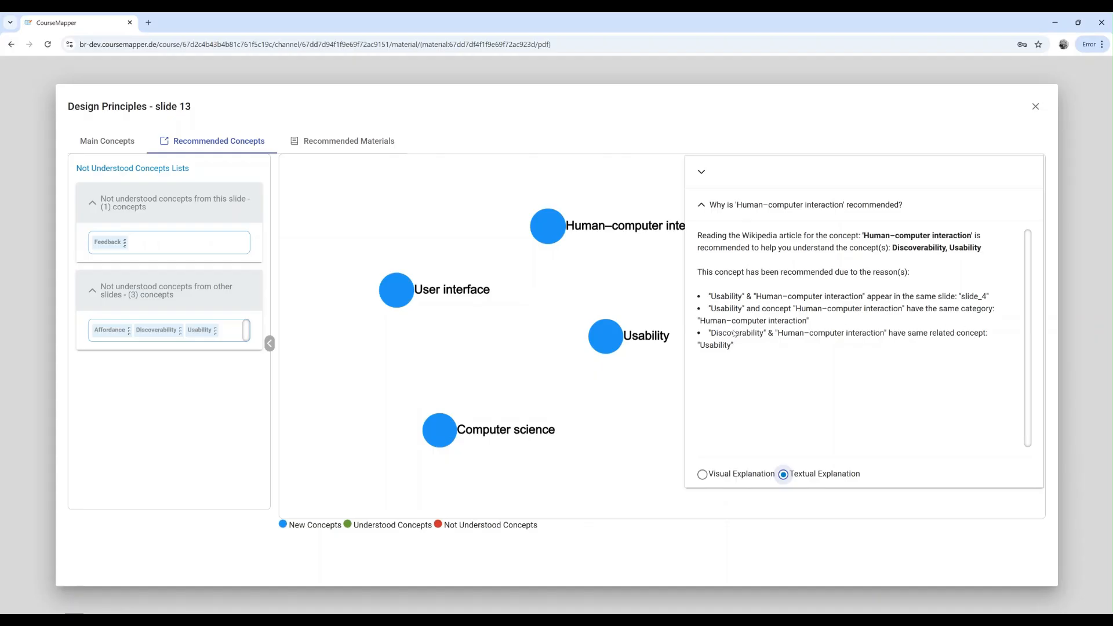
left_click(702, 475)
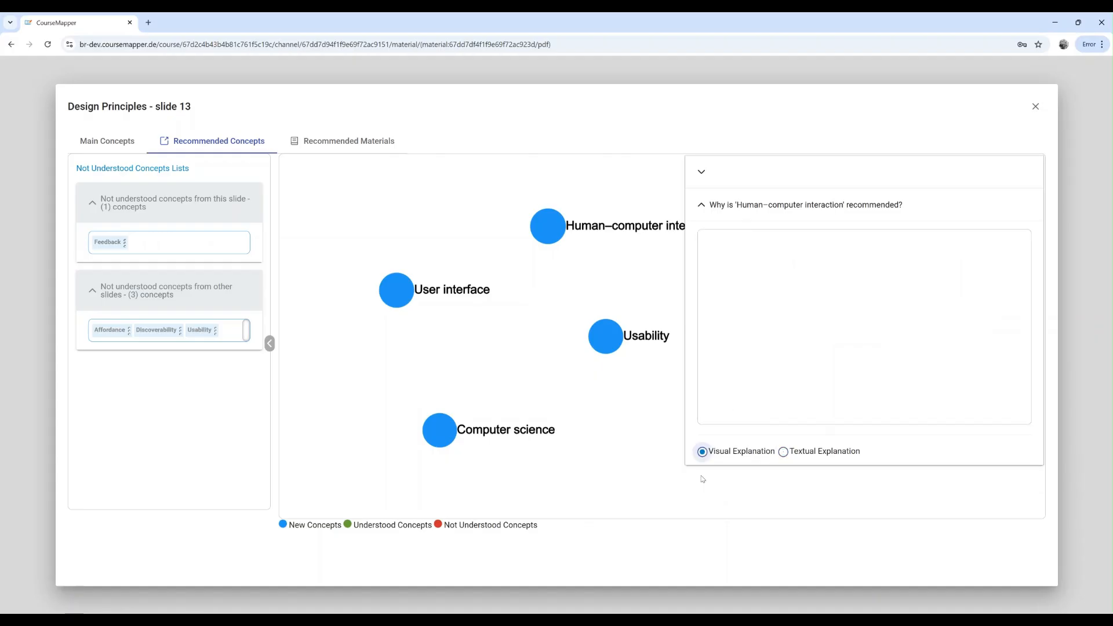
left_click_drag(851, 388, 1004, 366)
left_click_drag(837, 311, 803, 284)
left_click_drag(906, 279, 926, 247)
left_click_drag(812, 291, 903, 426)
left_click_drag(885, 354, 712, 395)
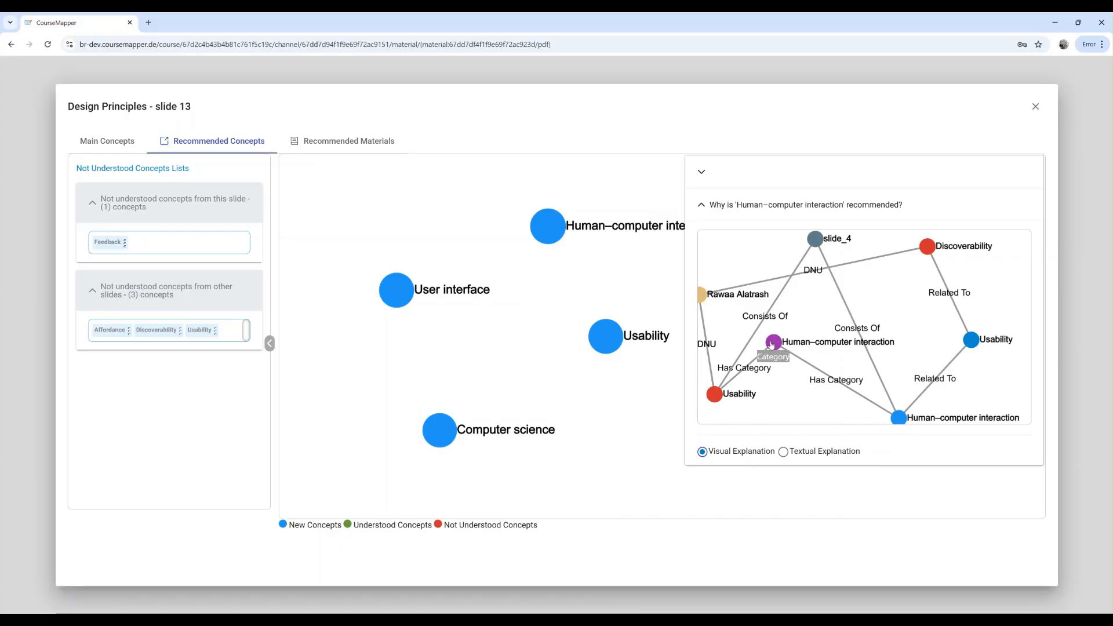
- Recheck the textual reasons, return to the visual explanation and move the blue Human–computer interaction and Discoverability nodes outward
left_click(784, 452)
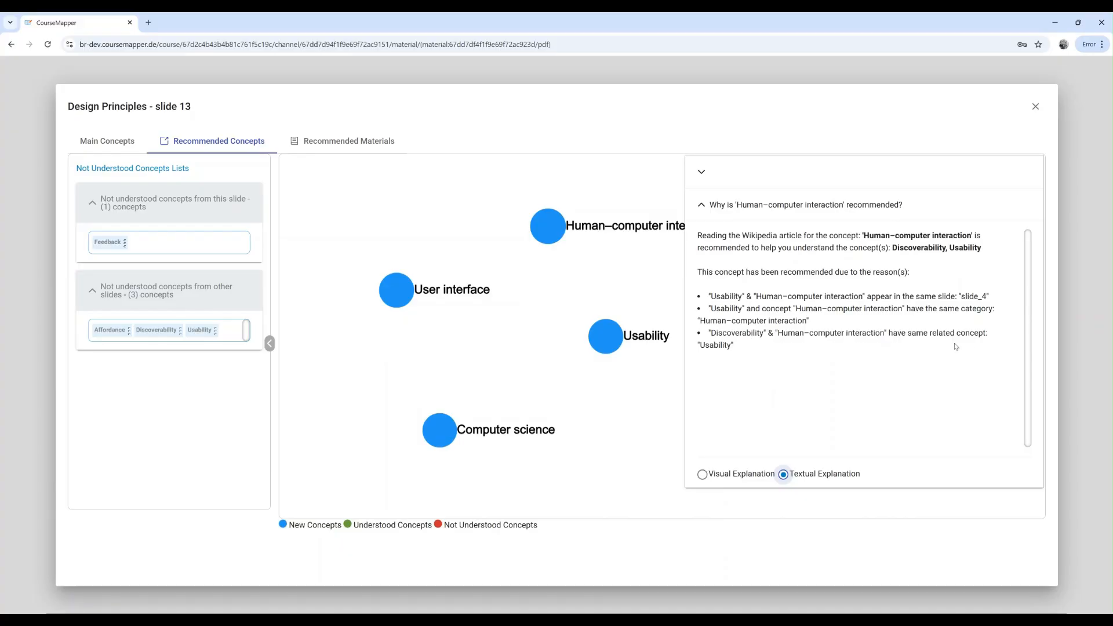
left_click(702, 475)
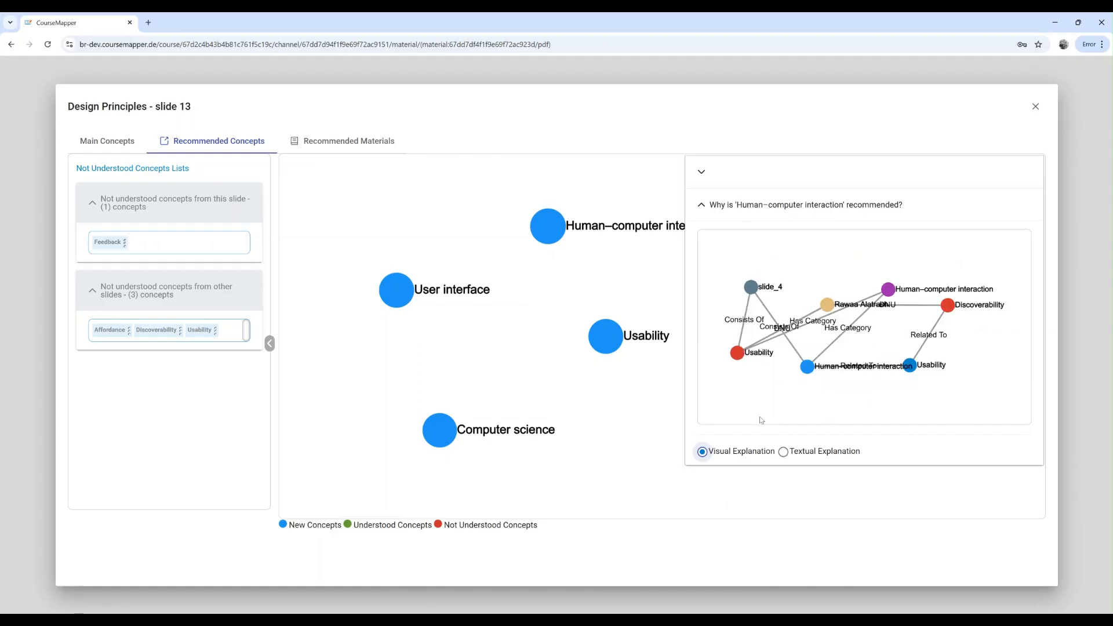
left_click_drag(807, 367, 774, 417)
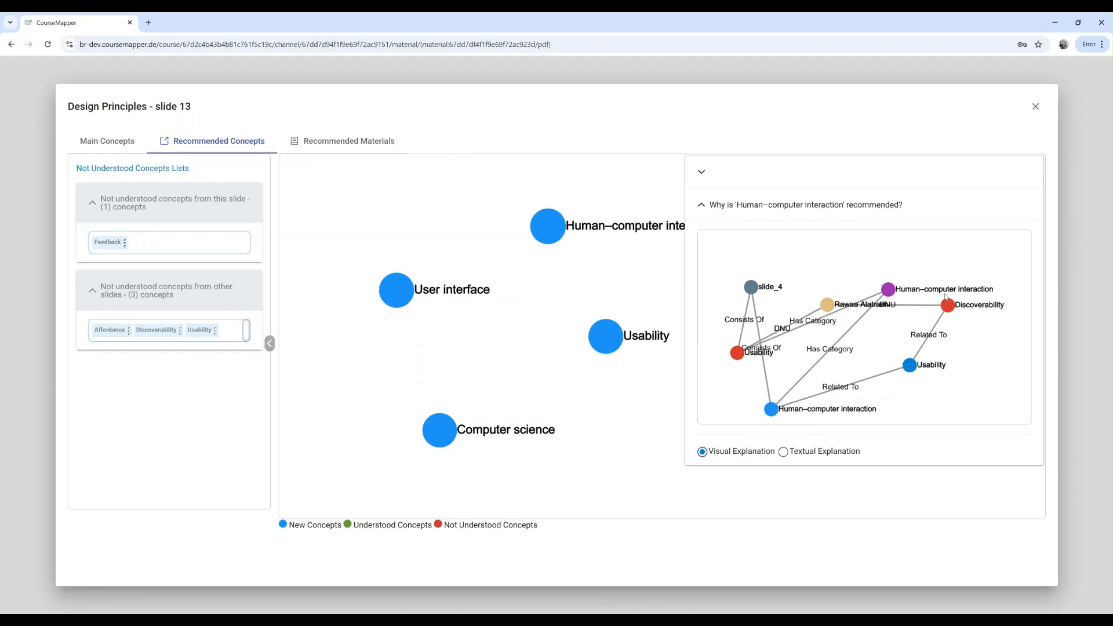
left_click_drag(950, 305, 973, 306)
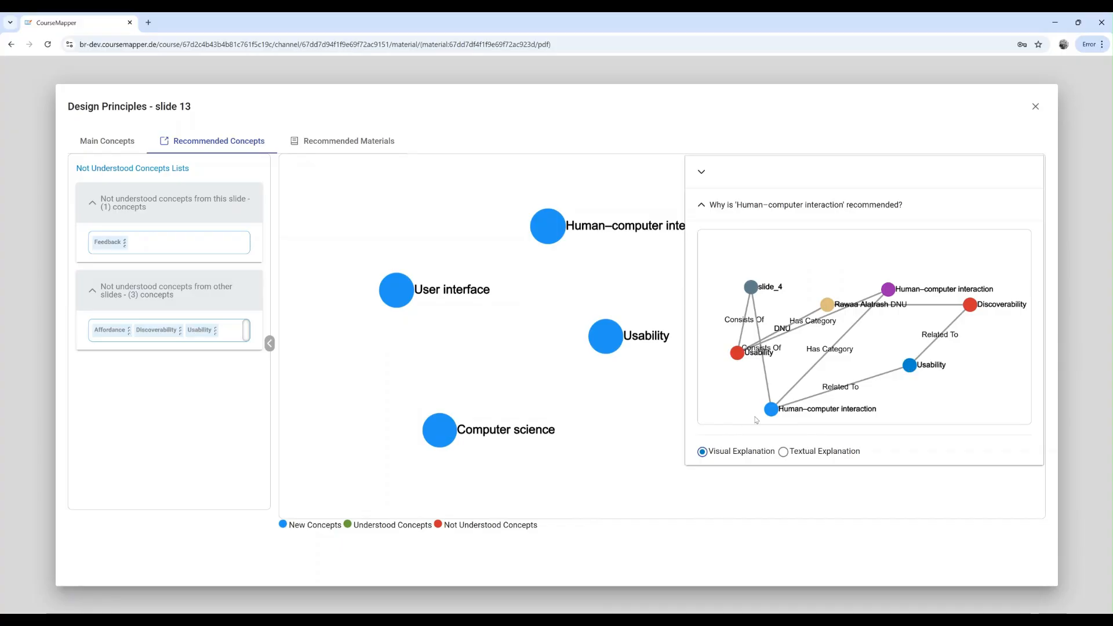
- Show the recommended videos for slide 13 and review their similarity scores, keyphrases and descriptions
left_click(646, 422)
left_click(329, 146)
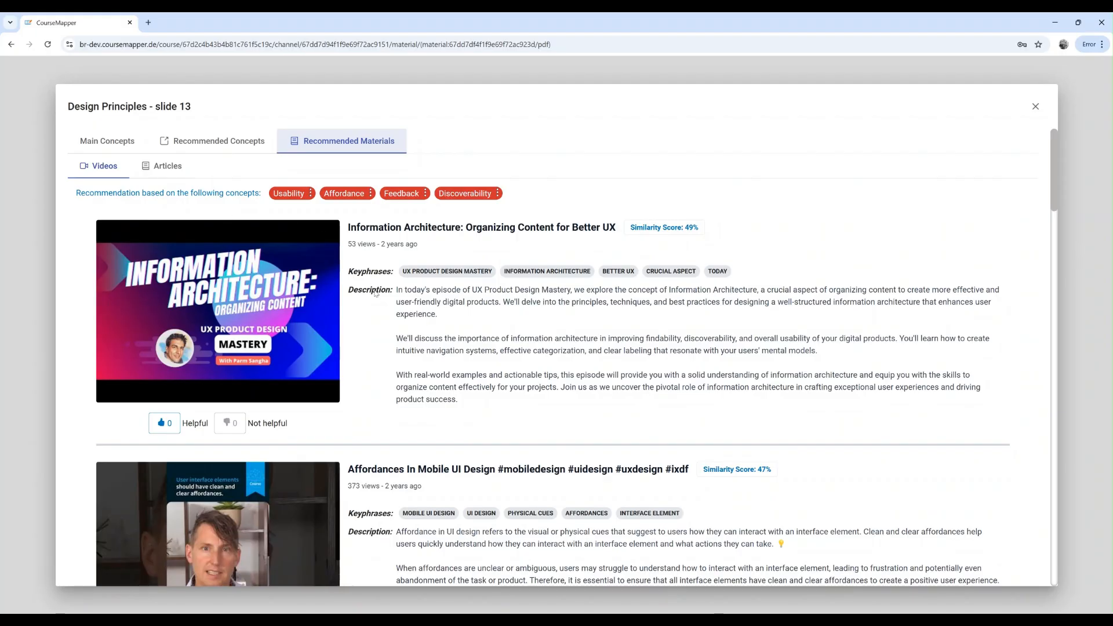
scroll(386, 406, "down", 10)
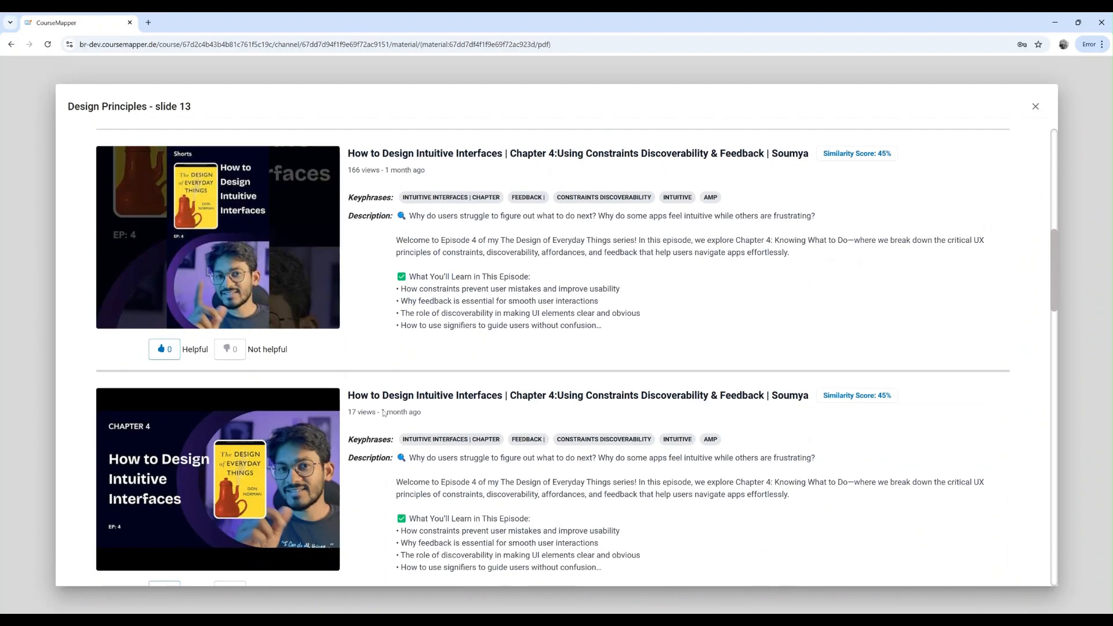
scroll(383, 412, "down", 15)
scroll(383, 414, "up", 6)
scroll(382, 414, "up", 20)
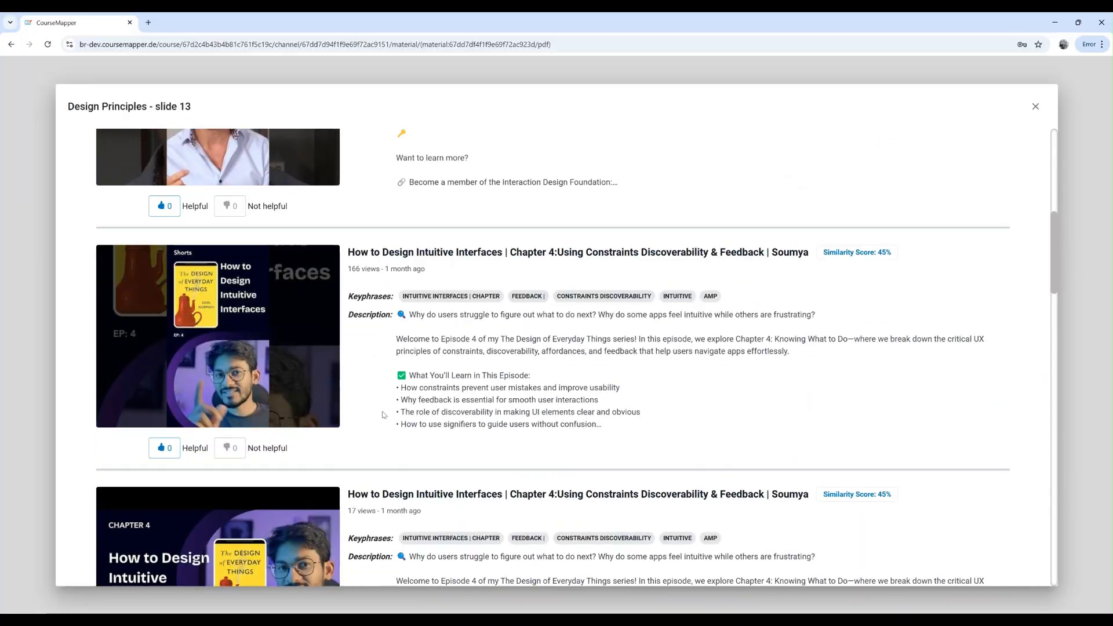
scroll(382, 412, "up", 8)
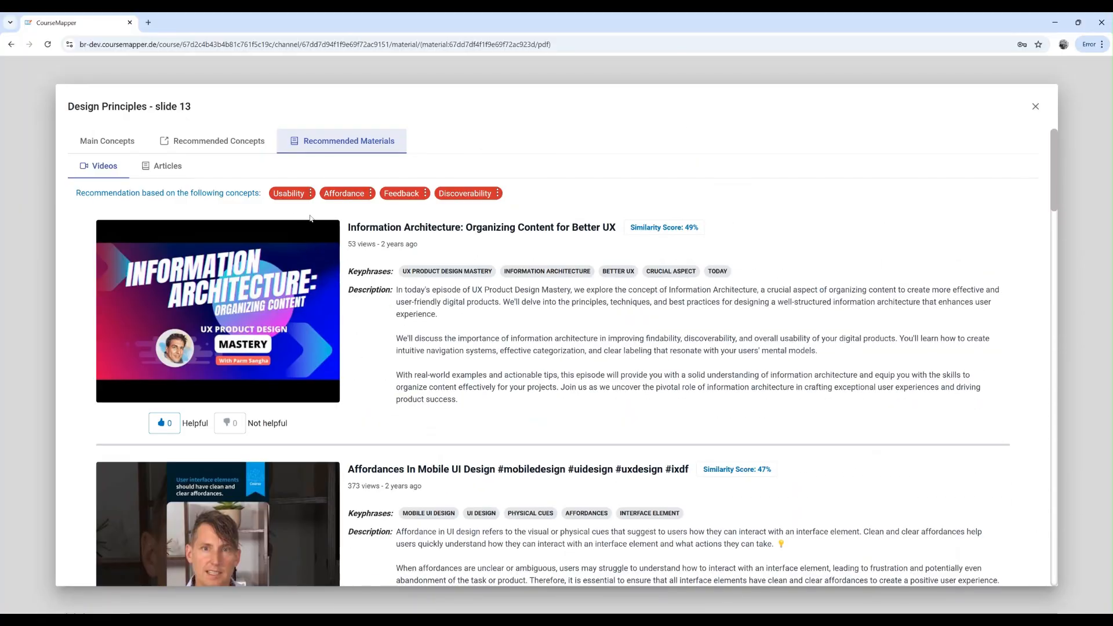
mouse_move(678, 234)
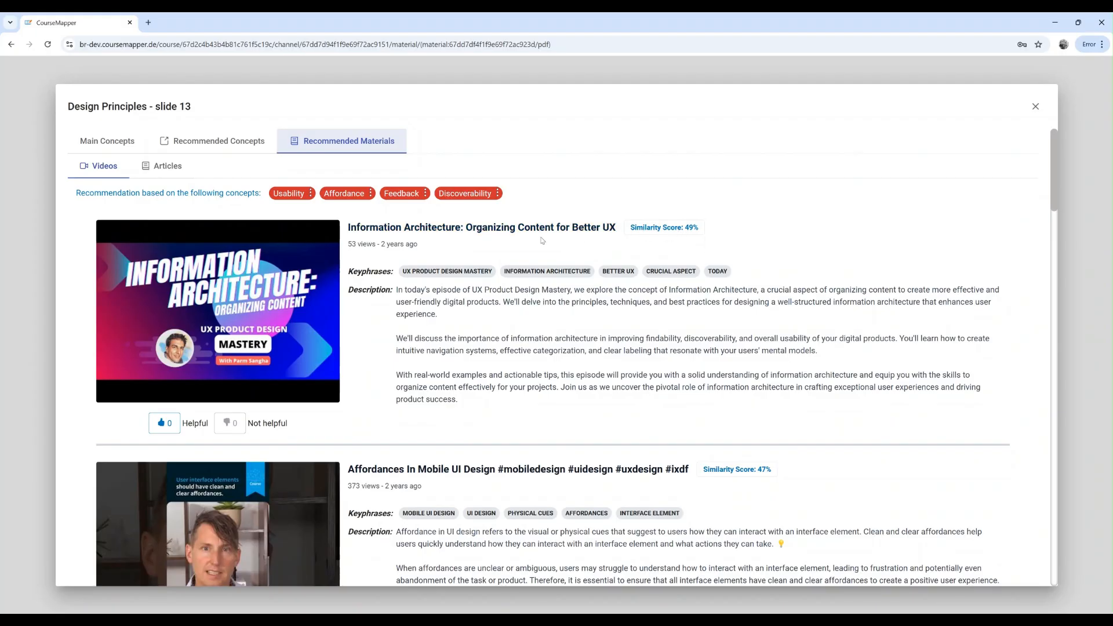
mouse_move(585, 277)
- Play the video Information Architecture: Organizing Content for Better UX briefly, pause it and return to the video list
left_click(180, 295)
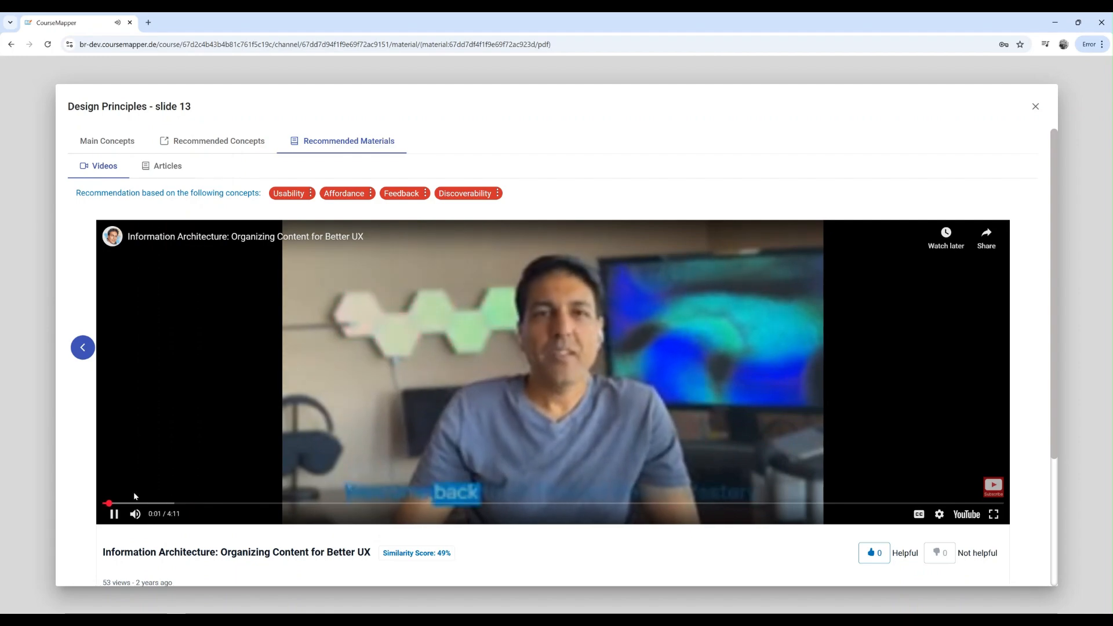
left_click(114, 514)
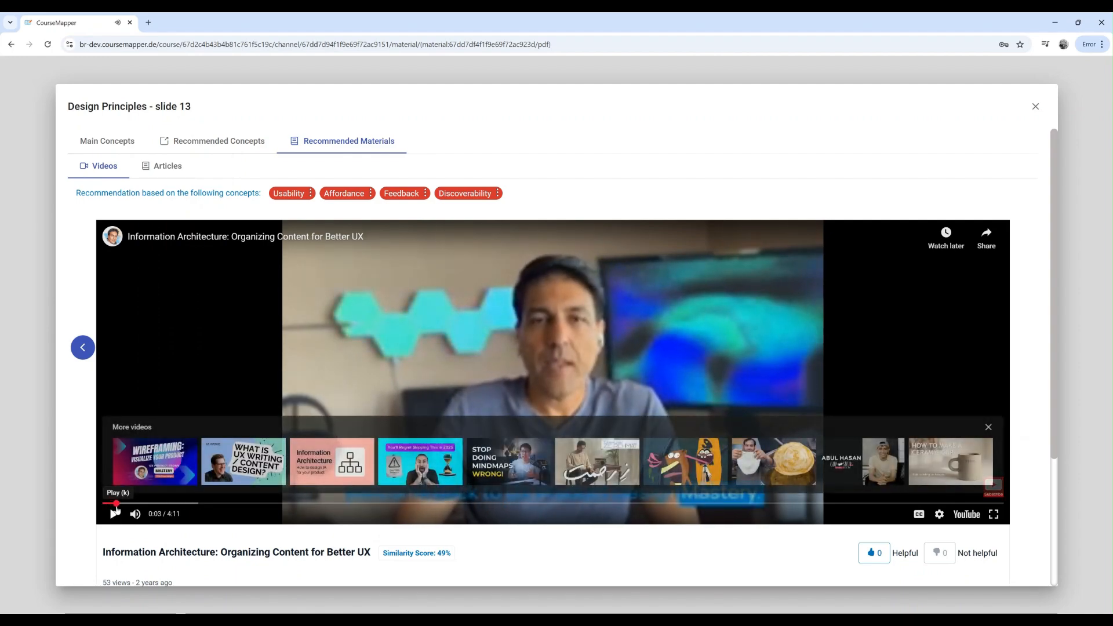
left_click(83, 347)
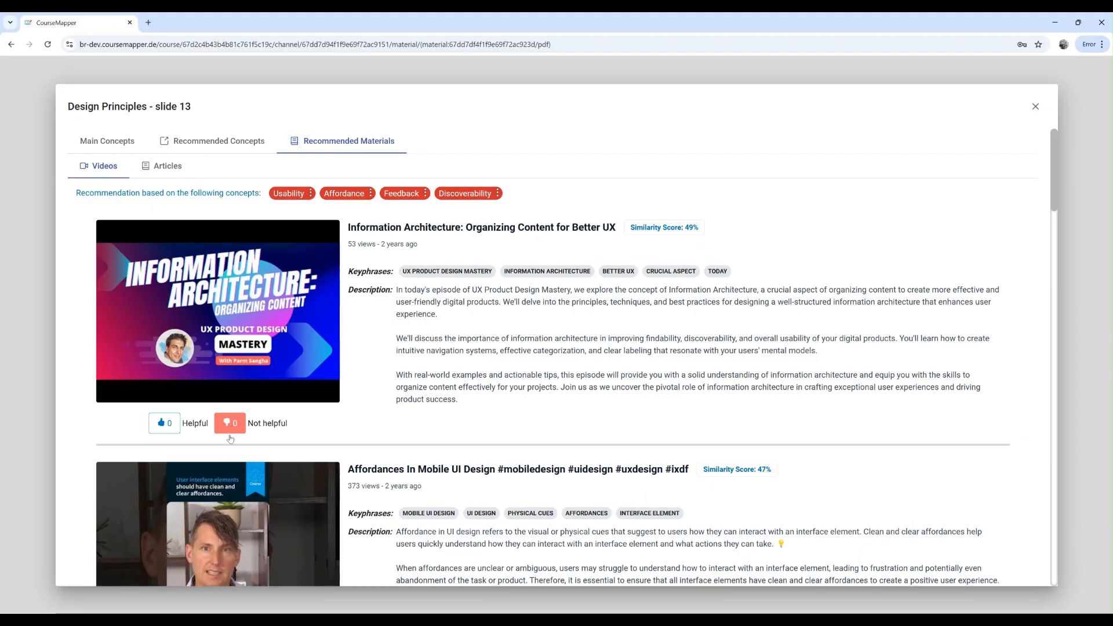
- Rate the Information Architecture video as helpful for understanding Usability and submit the feedback
left_click(161, 428)
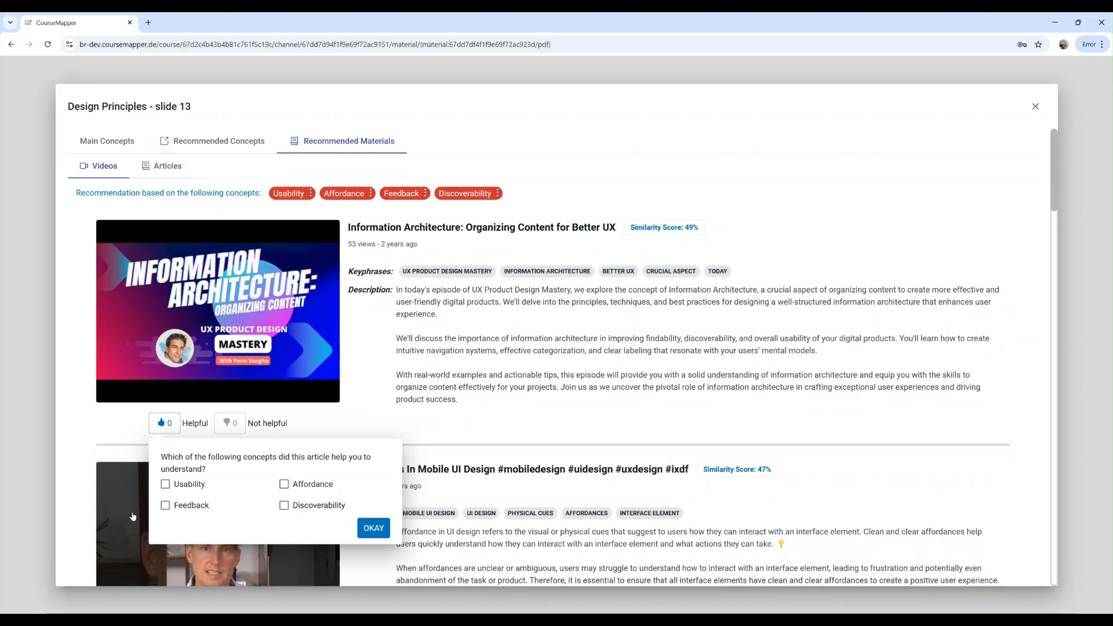
left_click(166, 485)
left_click(373, 528)
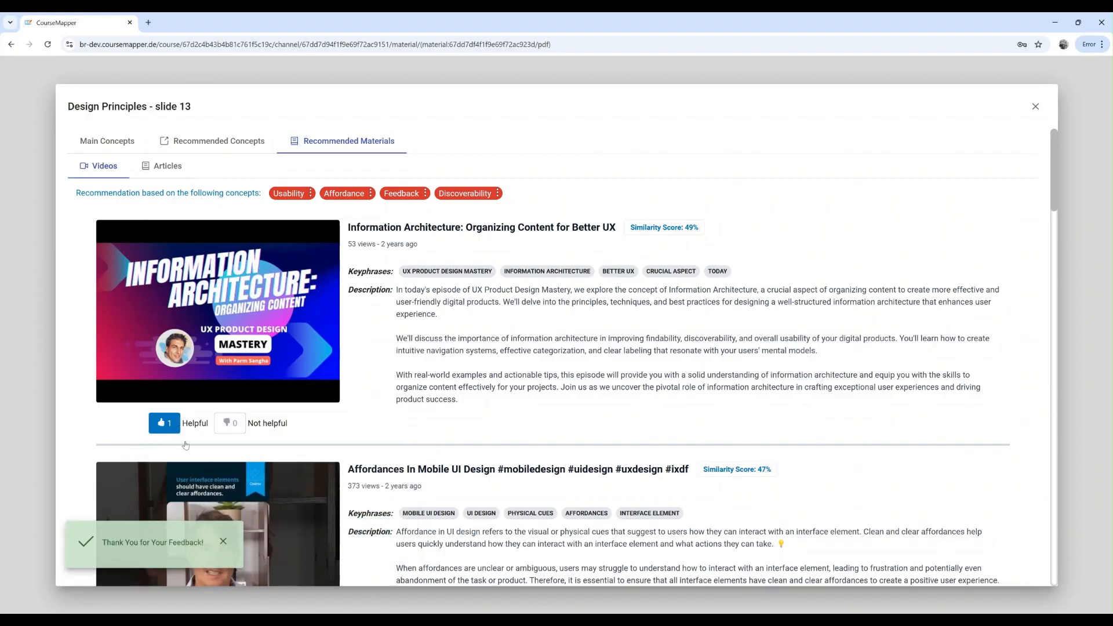
- Show the recommended articles and look through the whole list, ending back at the Human–computer interaction article
left_click(167, 174)
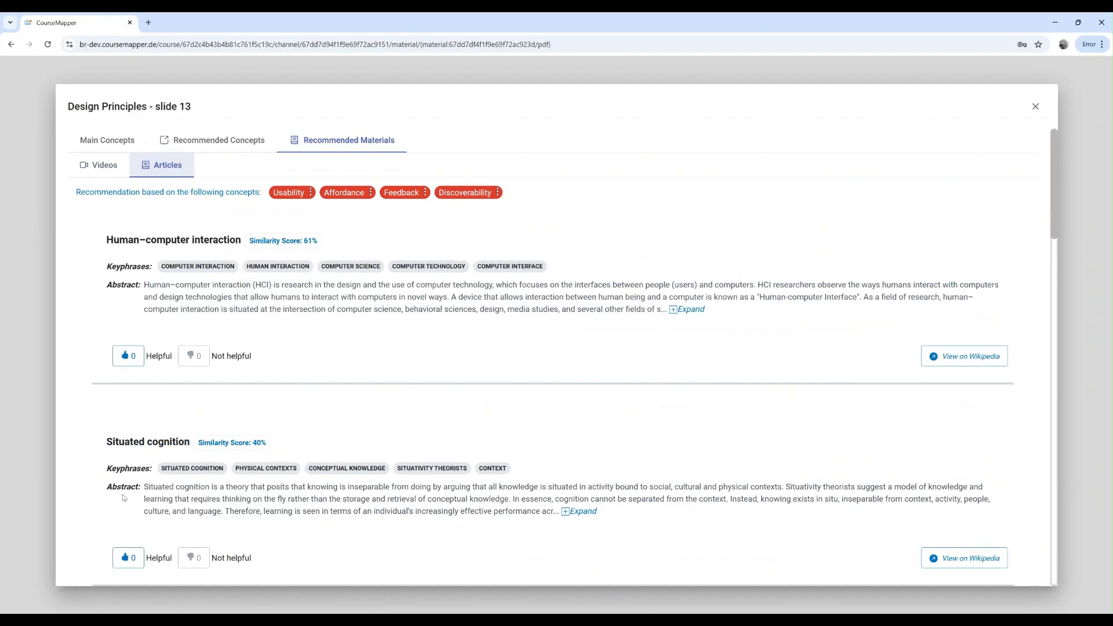
scroll(133, 425, "down", 20)
scroll(122, 497, "up", 15)
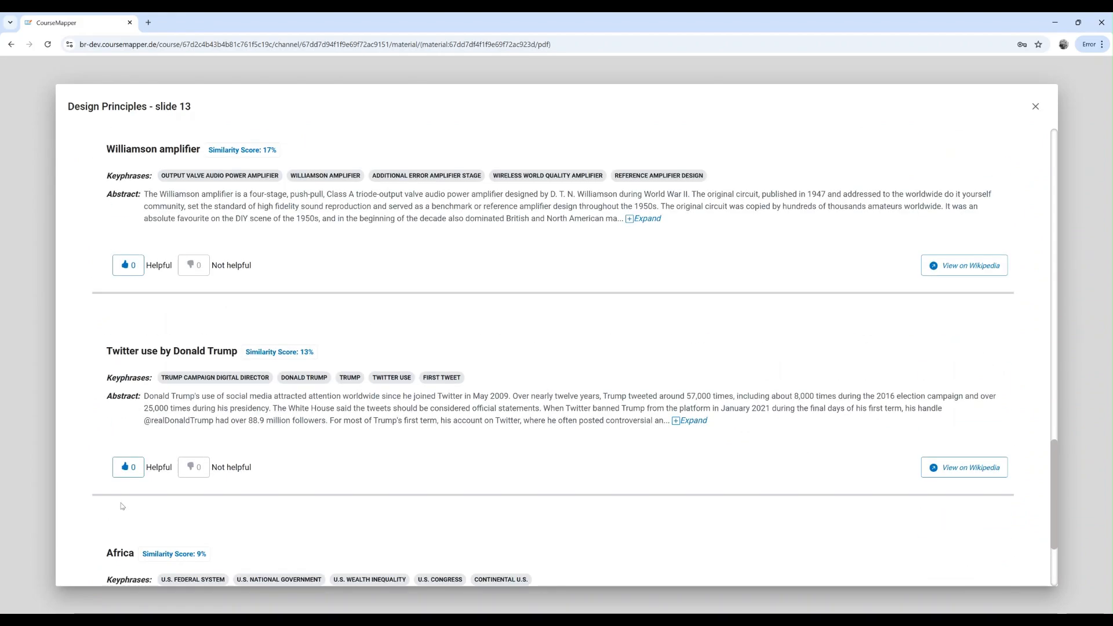
scroll(124, 493, "up", 8)
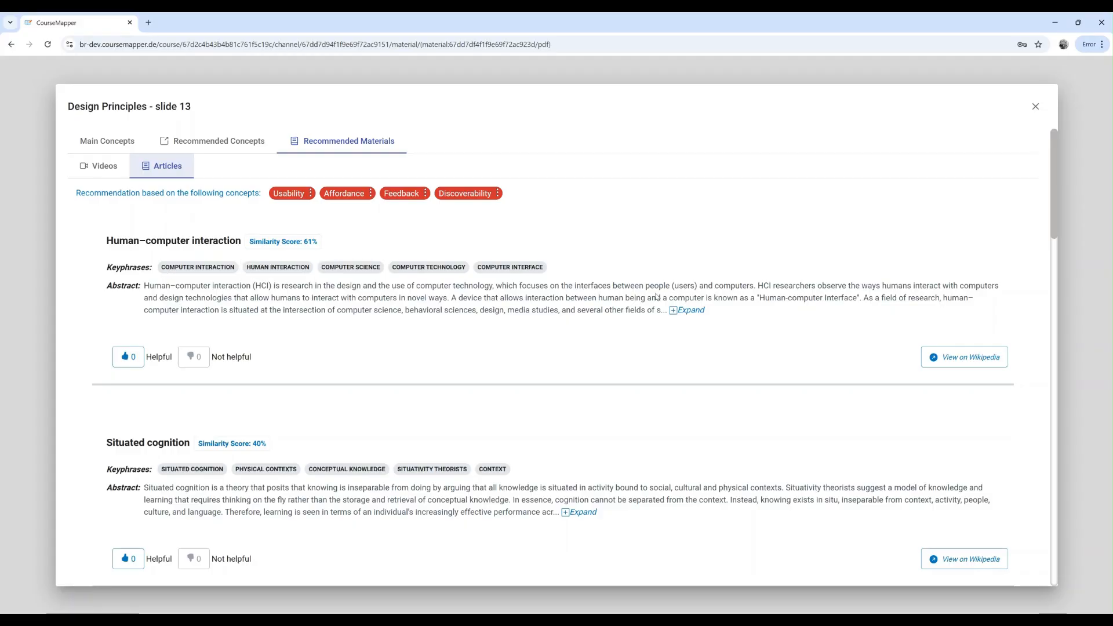
- Expand the Human–computer interaction article's abstract, view the article on Wikipedia and return to CourseMapper
left_click(673, 313)
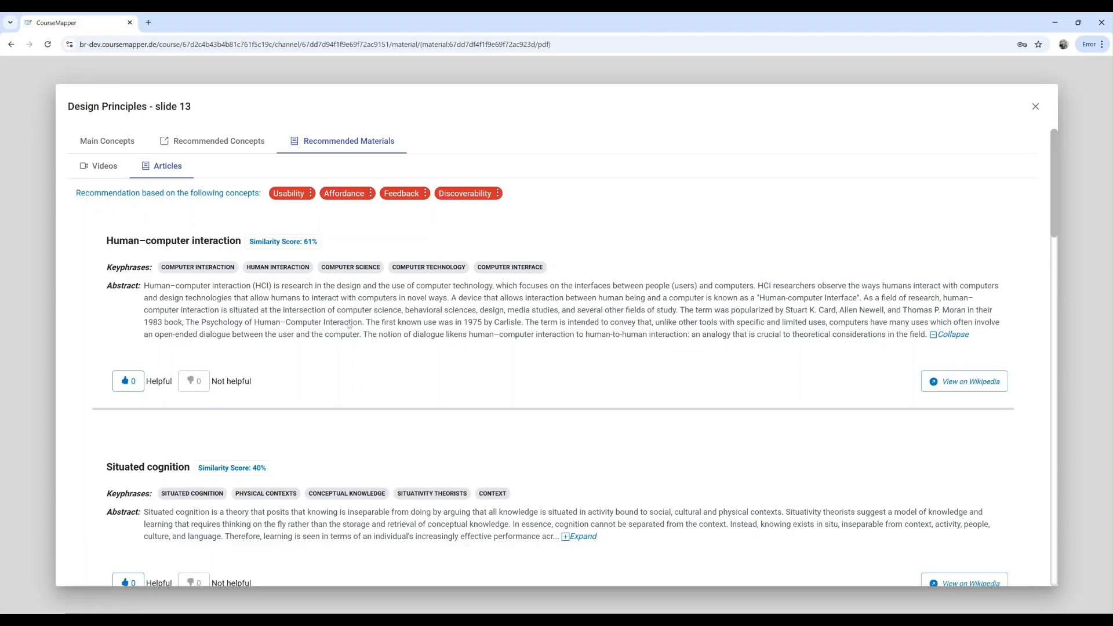
left_click(945, 392)
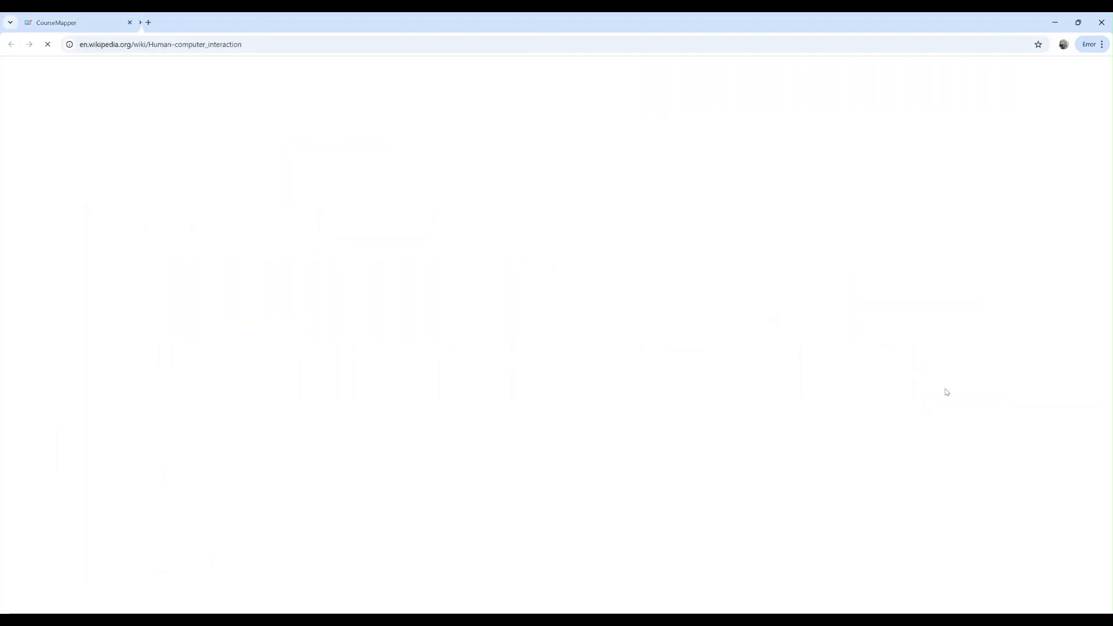
left_click(71, 18)
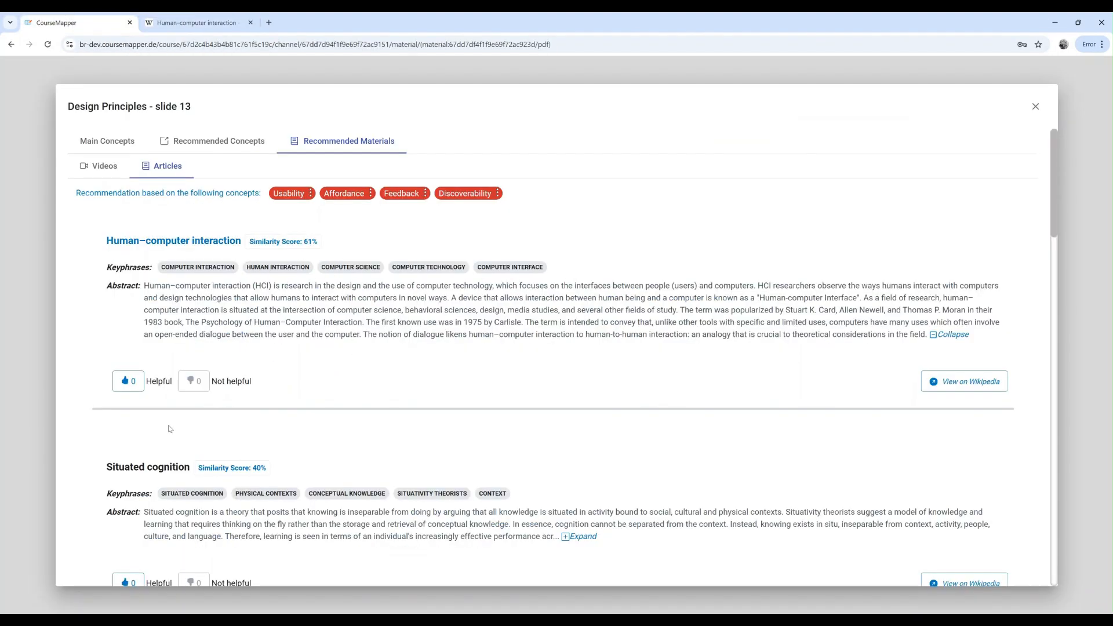
- Rate the Human–computer interaction article as helpful for understanding Usability, submit the feedback and go back to the recommended videos
left_click(131, 390)
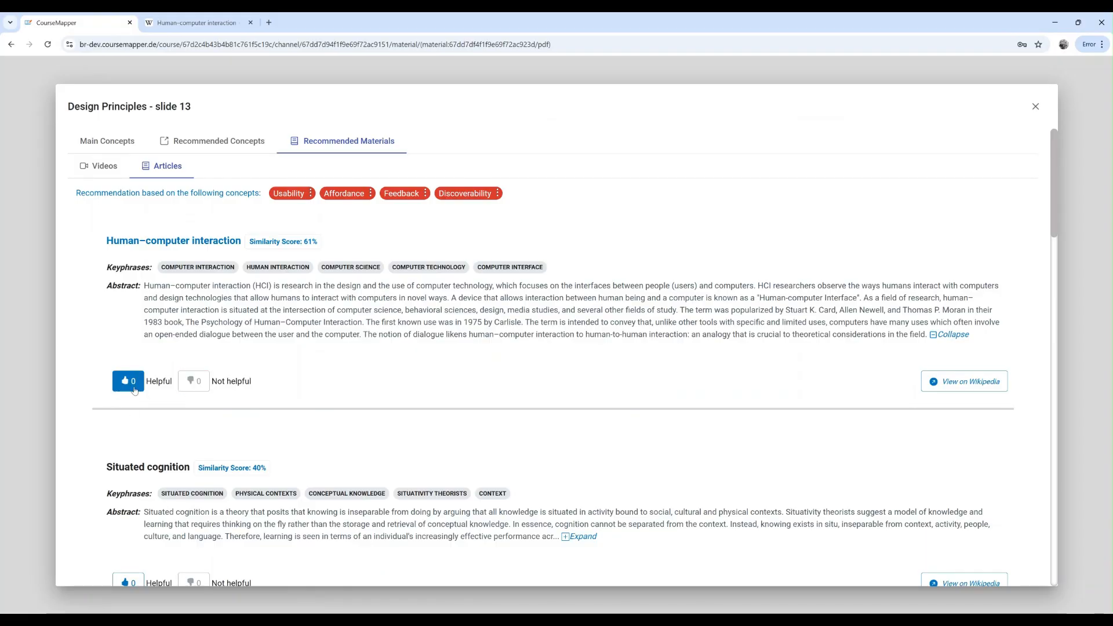
left_click(134, 389)
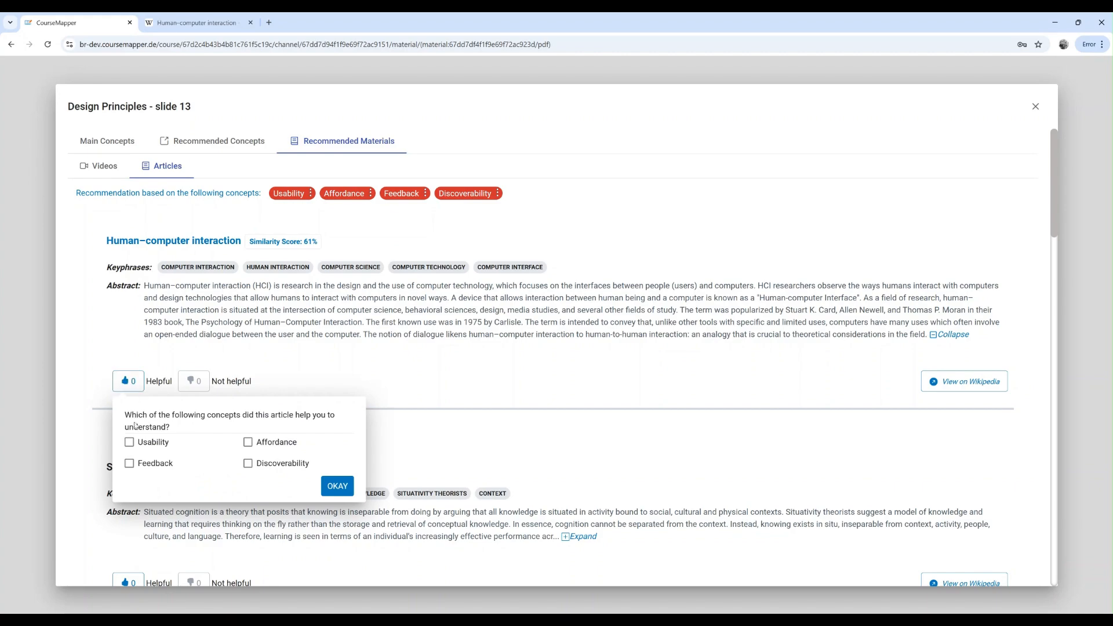
left_click(130, 444)
left_click(341, 488)
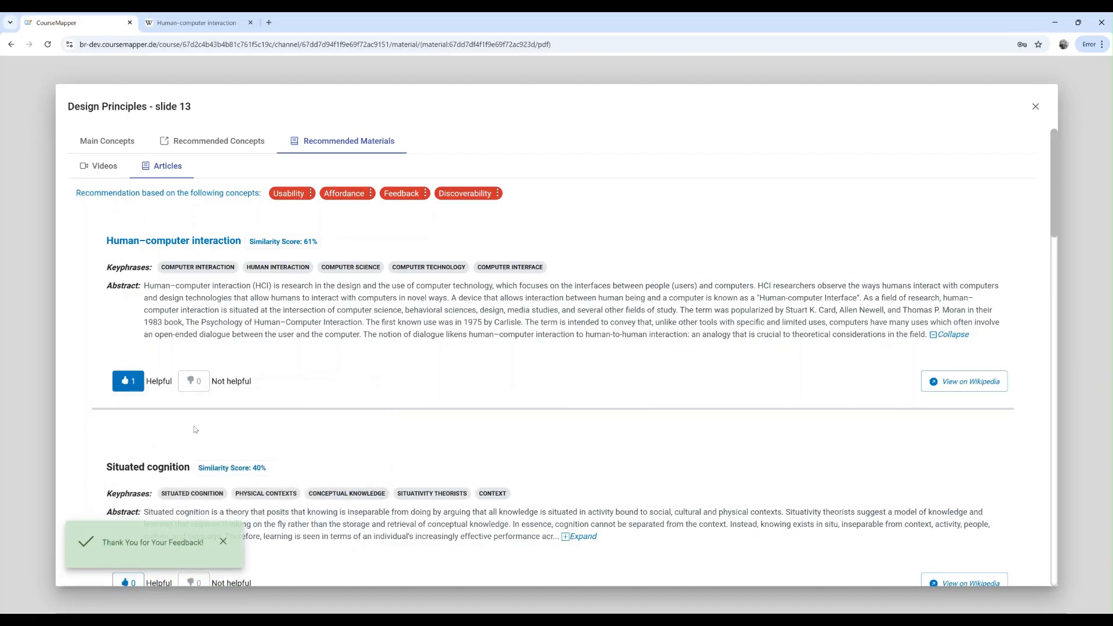
left_click(96, 168)
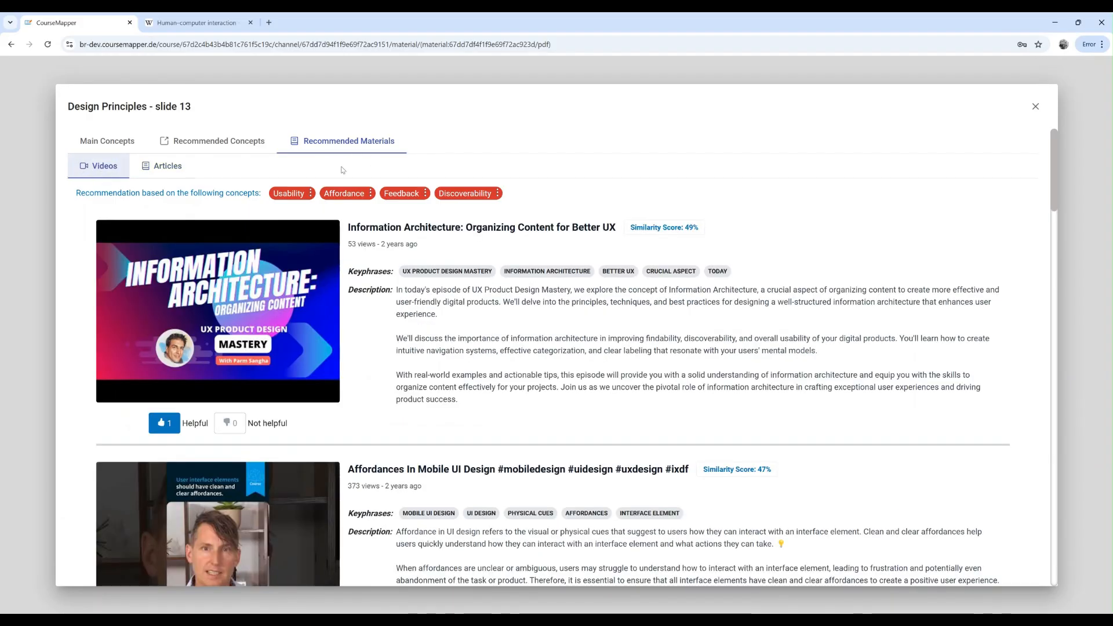